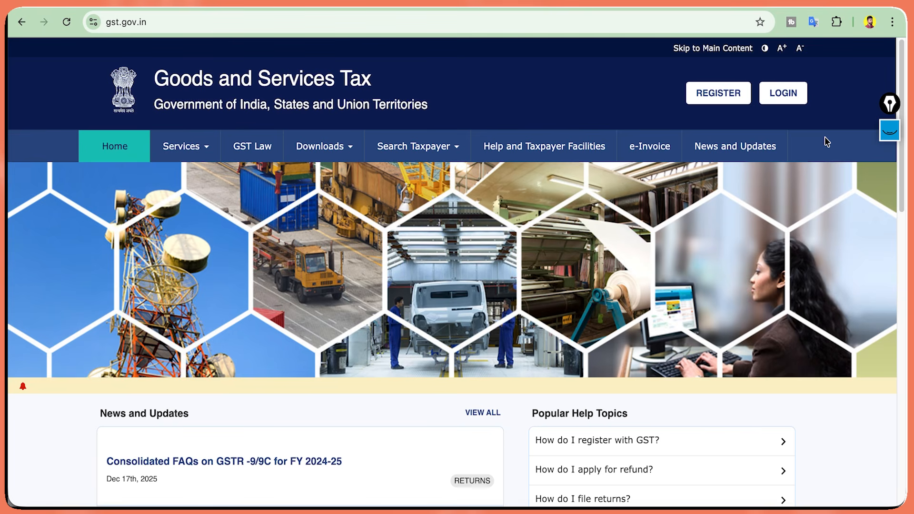
Search 'gst gov in' in a new tab, open the official GST Portal, and choose REGISTER.
key("super+t")
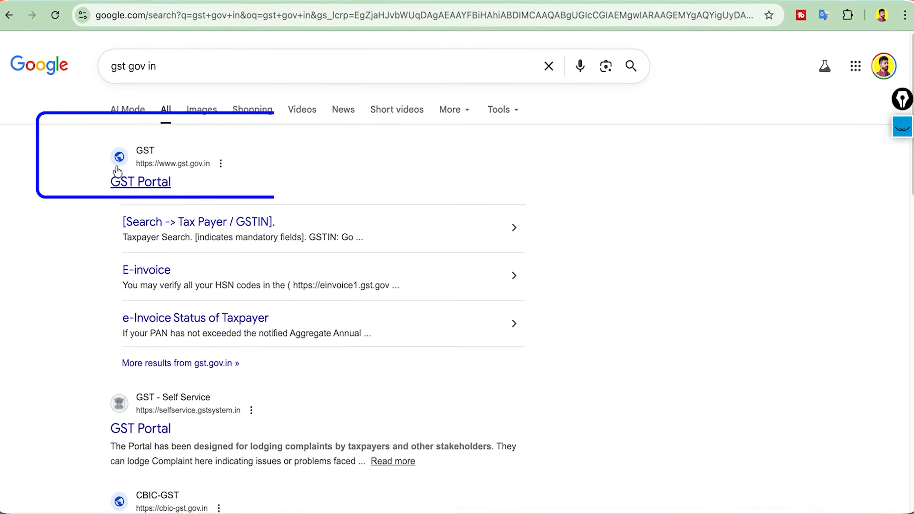
left_click(87, 177)
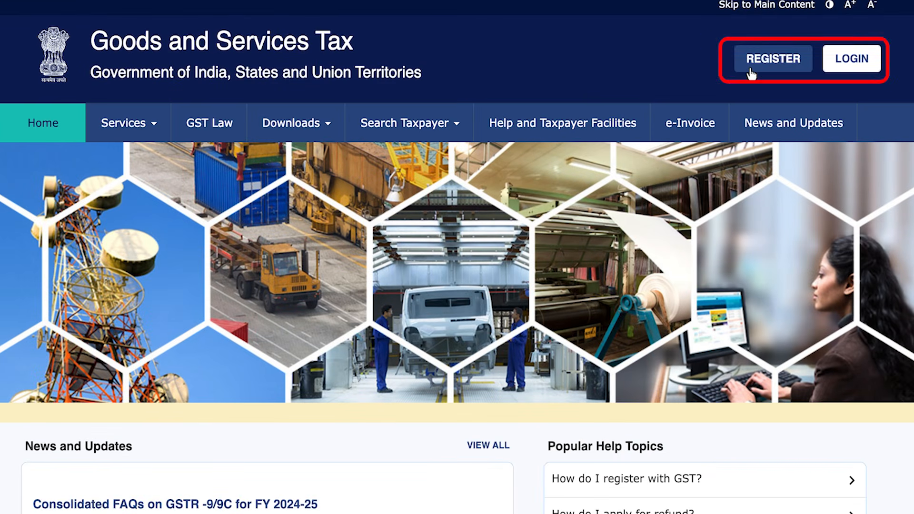
left_click(774, 67)
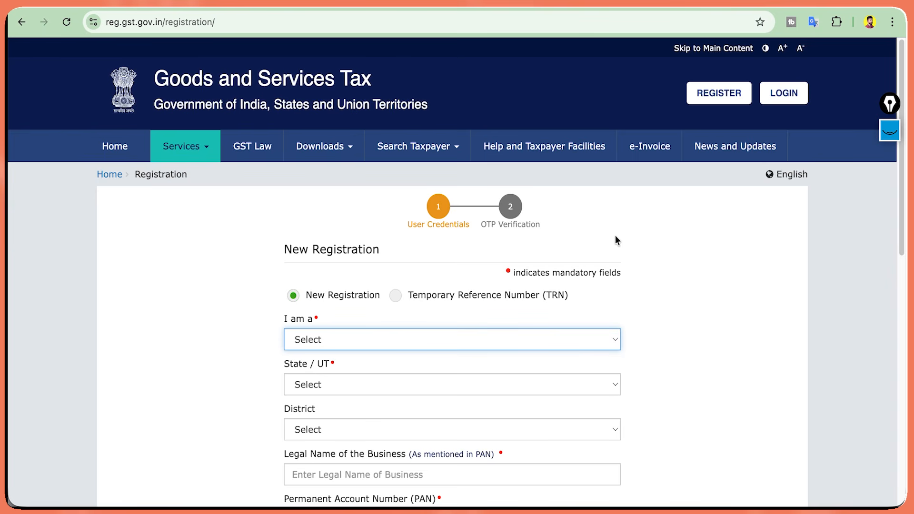
Choose New Registration as a Taxpayer in Punjab, district Ludhiana.
scroll(616, 235, "down", 3)
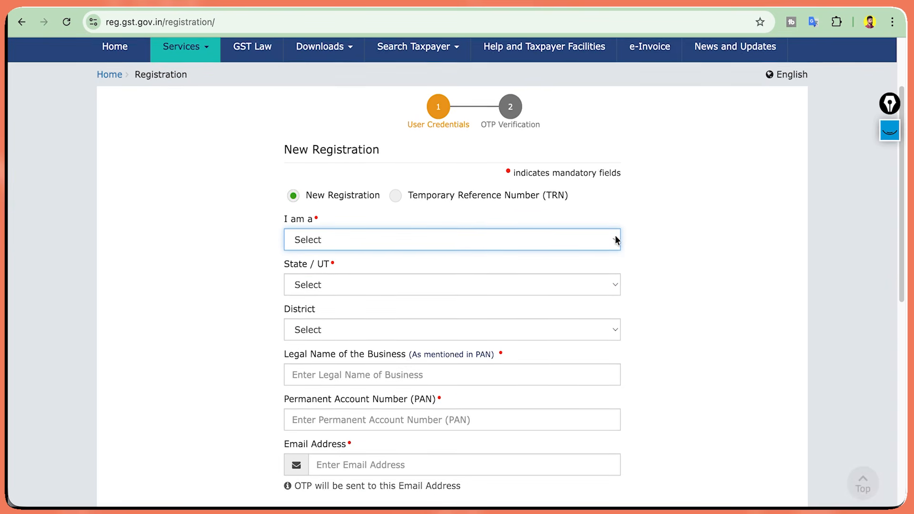
scroll(322, 138, "down", 1)
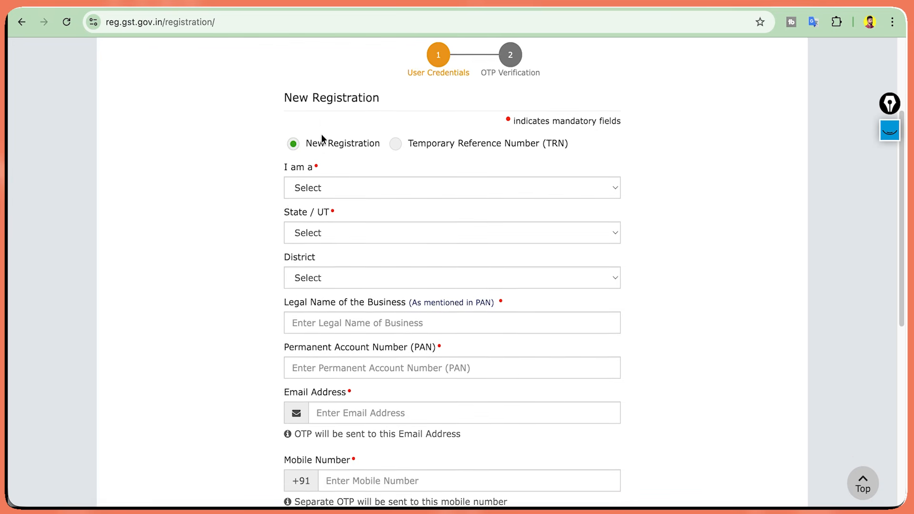
left_click(292, 144)
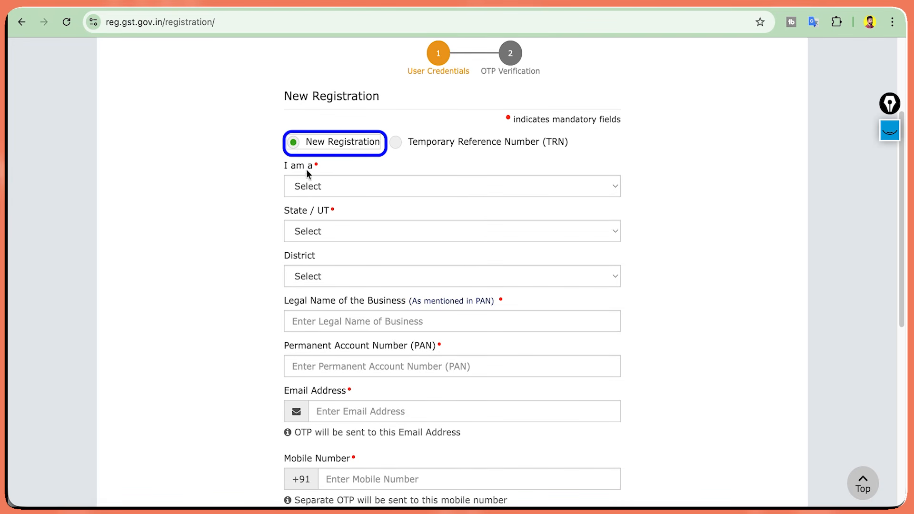
left_click(311, 186)
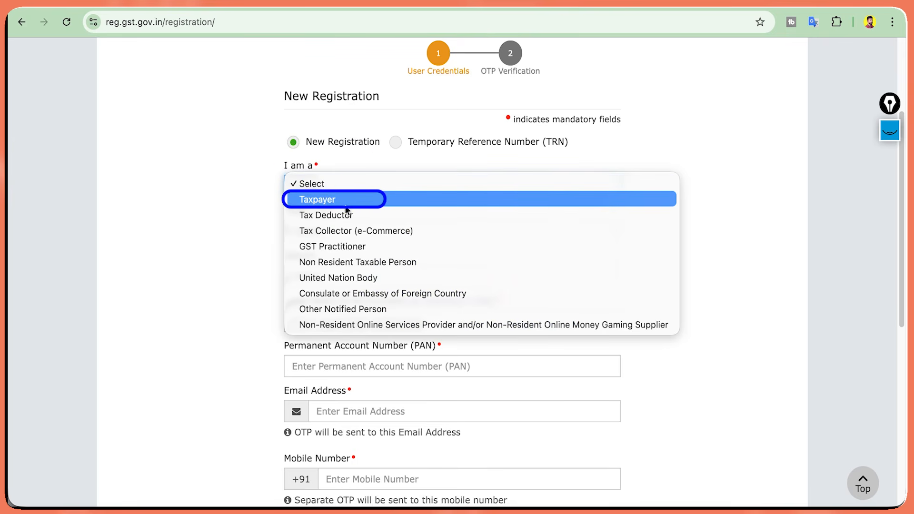
left_click(347, 203)
left_click(339, 225)
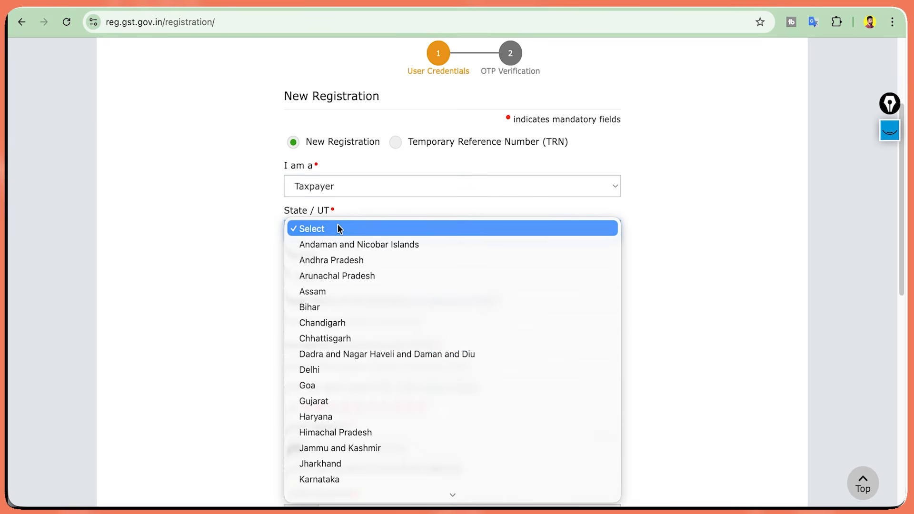
type("pun")
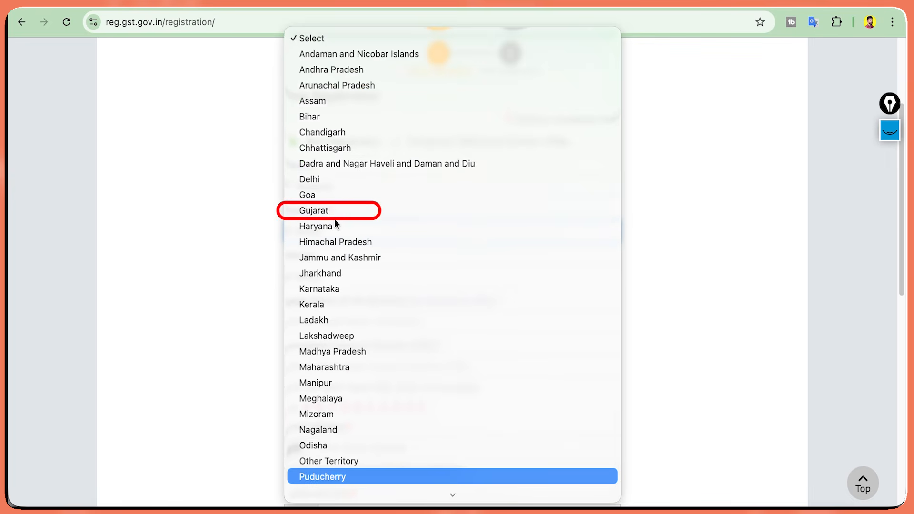
key("Return")
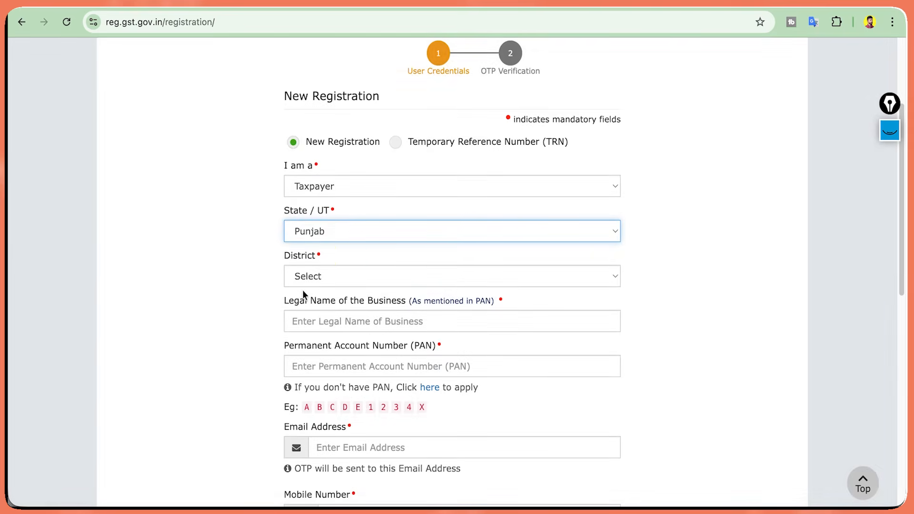
left_click(307, 276)
key("l")
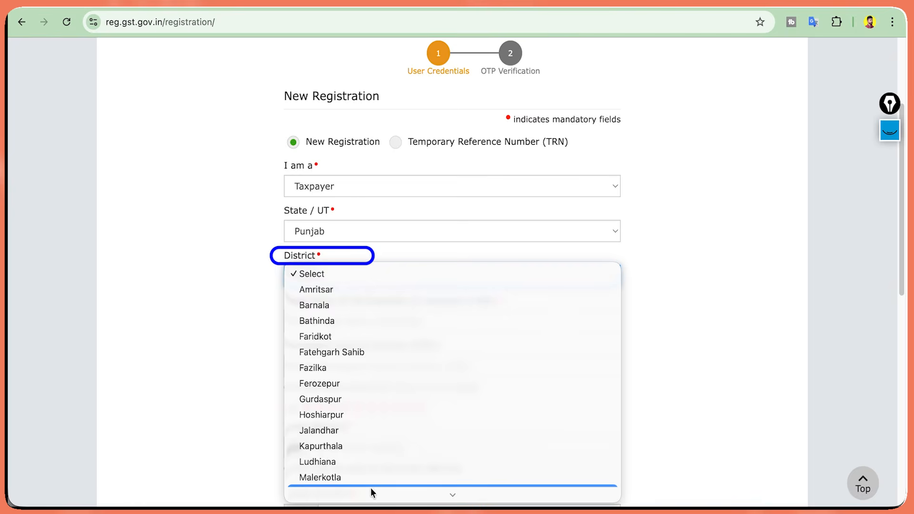
left_click(372, 446)
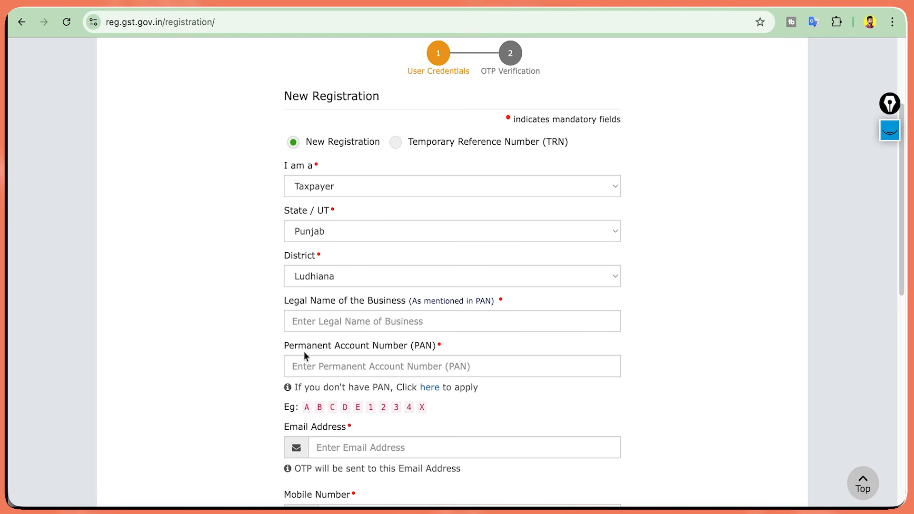
Enter the business PAN, e-mail address, mobile number and captcha to reach OTP verification.
left_click(322, 363)
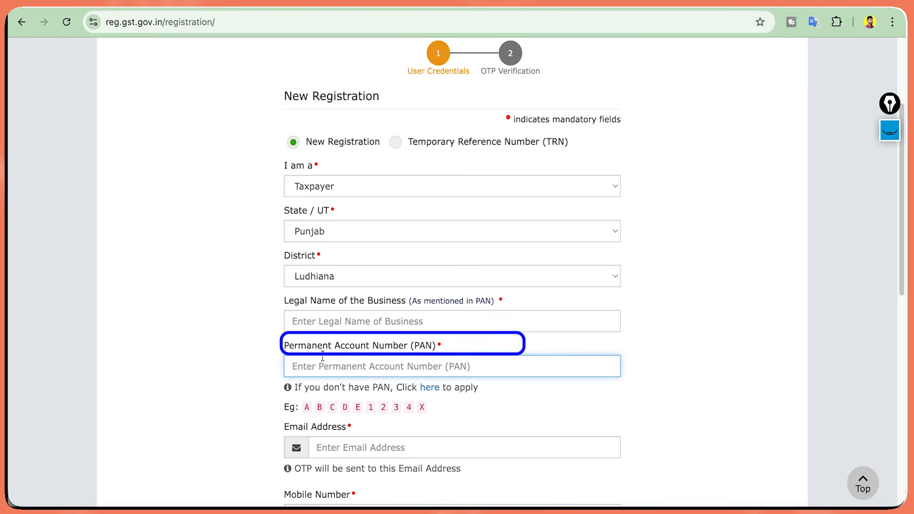
scroll(323, 357, "down", 5)
left_click(326, 258)
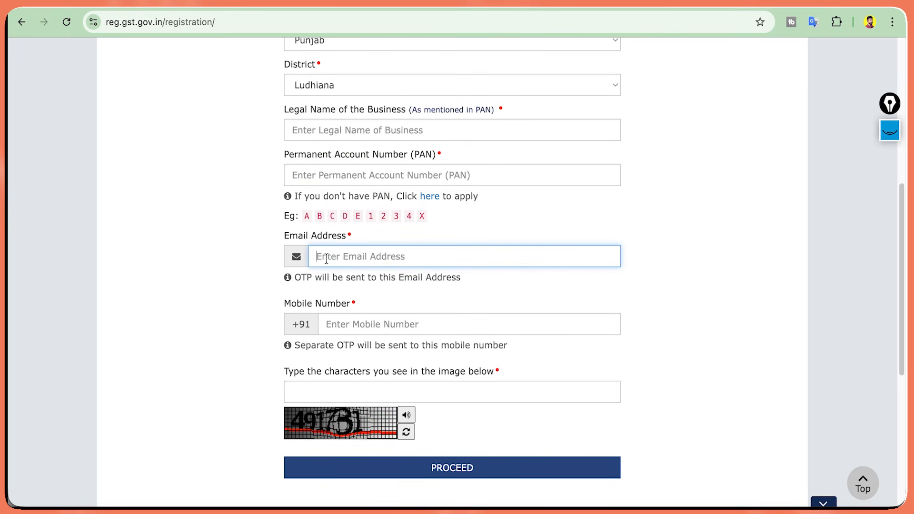
left_click(348, 318)
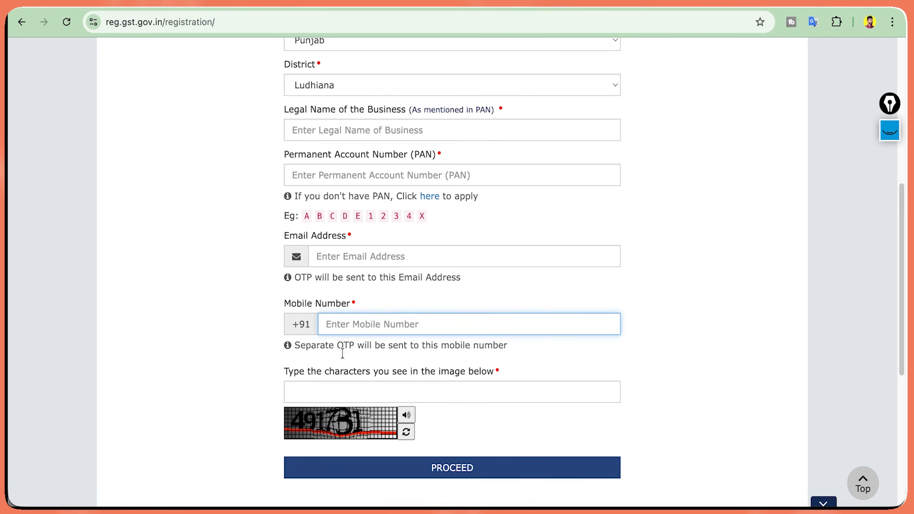
left_click(309, 387)
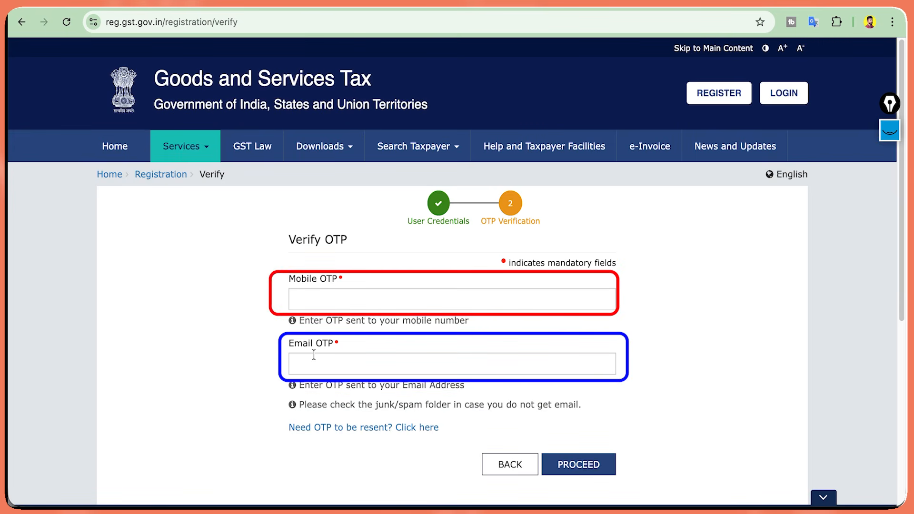
Submit the mobile and e-mail OTPs to complete Part A and note the 15-day deadline.
left_click(577, 455)
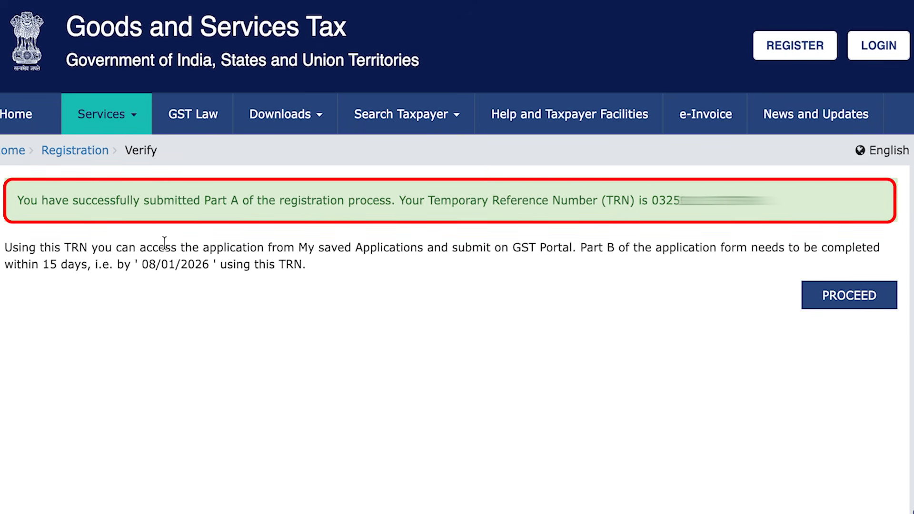
left_click_drag(6, 265, 64, 265)
left_click(71, 265)
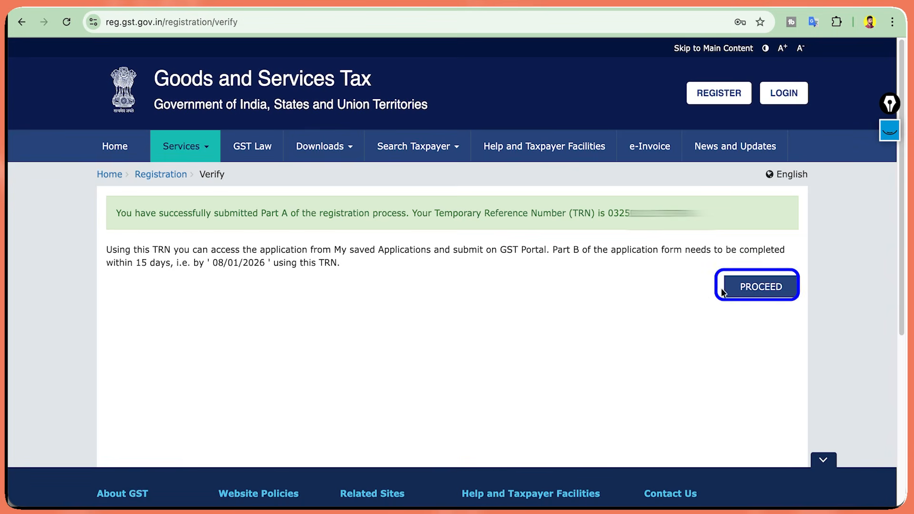
Log in with the TRN and the OTP to reach the dashboard listing the Draft REG-01.
left_click(724, 290)
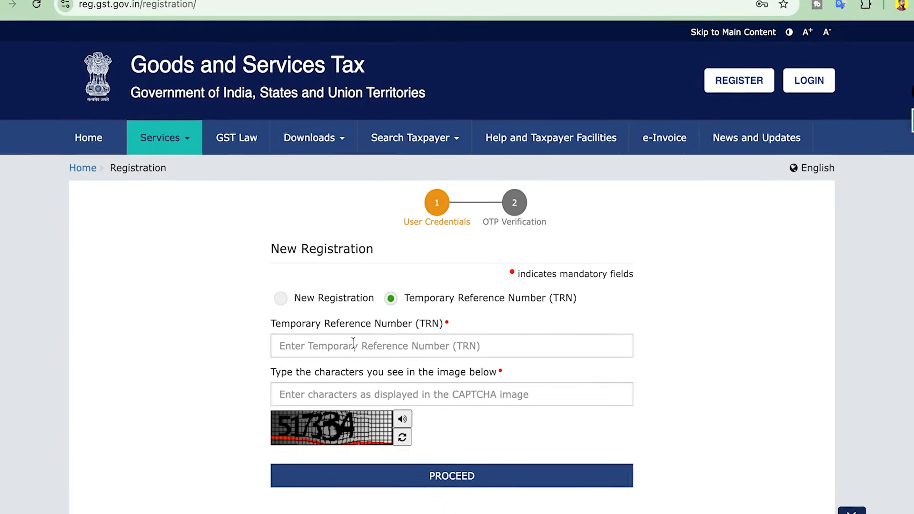
left_click(354, 344)
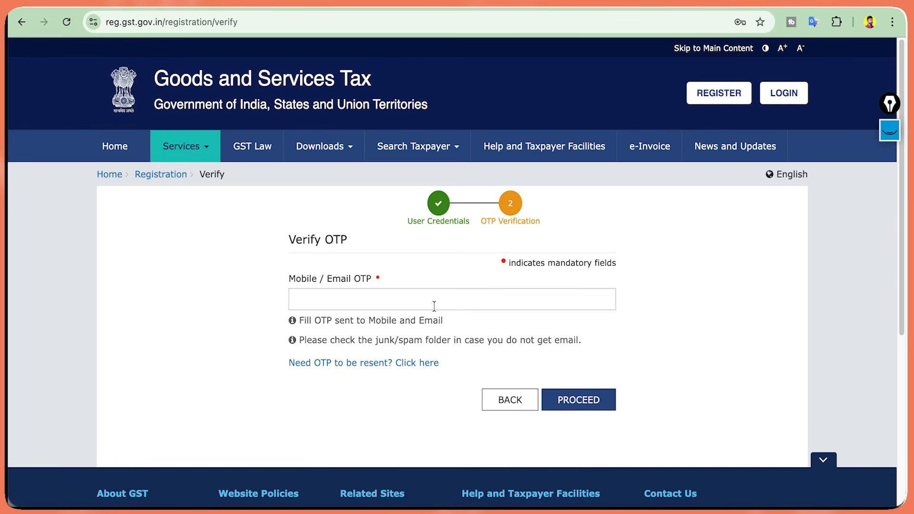
left_click(434, 306)
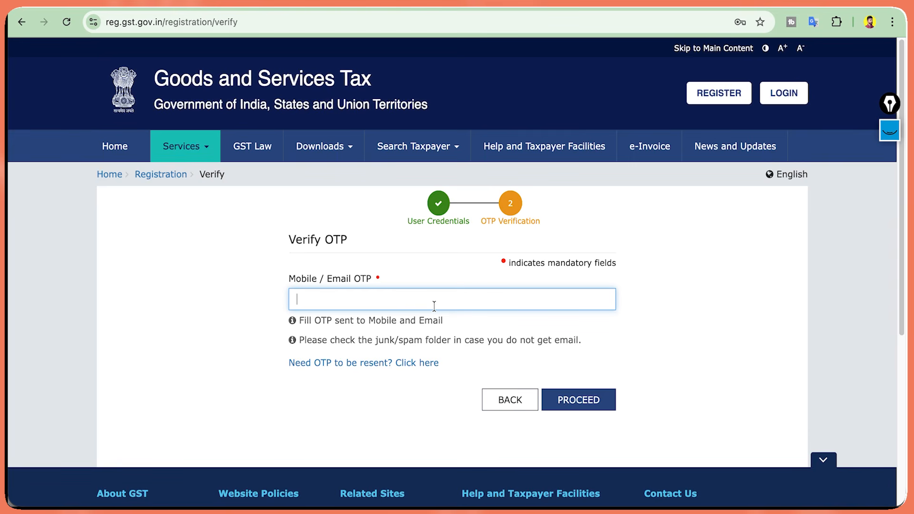
type("123456")
left_click(563, 400)
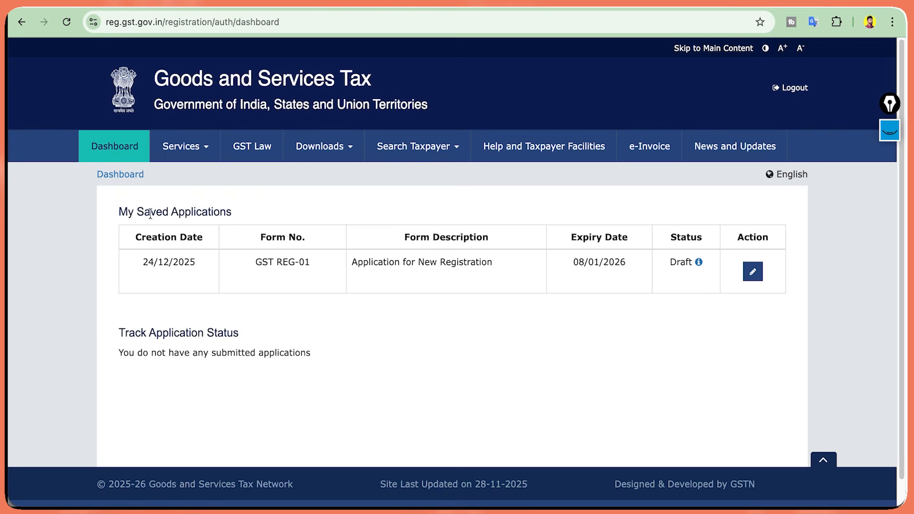
triple_click(151, 213)
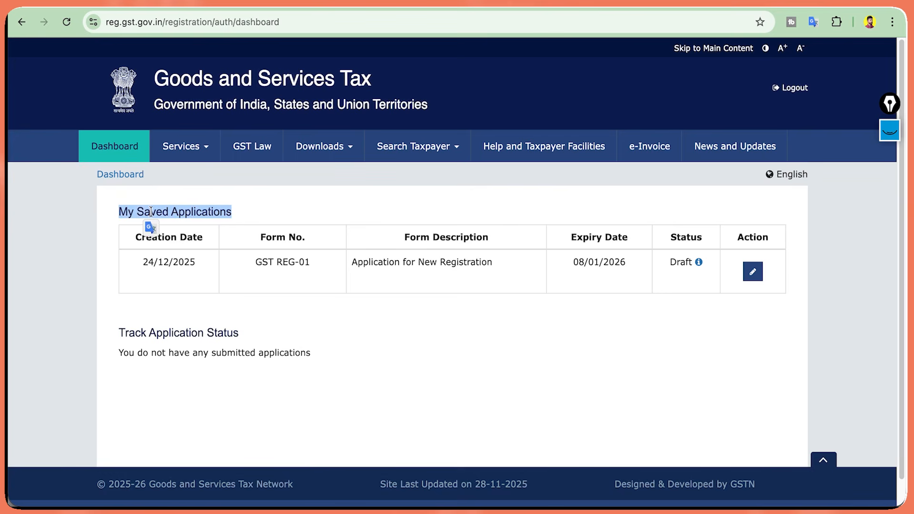
double_click(165, 212)
left_click(201, 240)
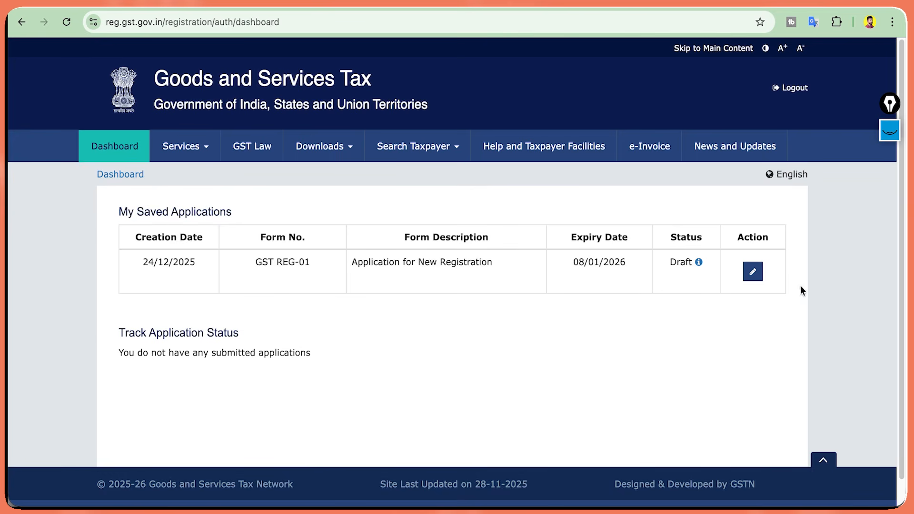
Open the Draft GST REG-01 application, which shows 0% profile completion.
left_click(755, 276)
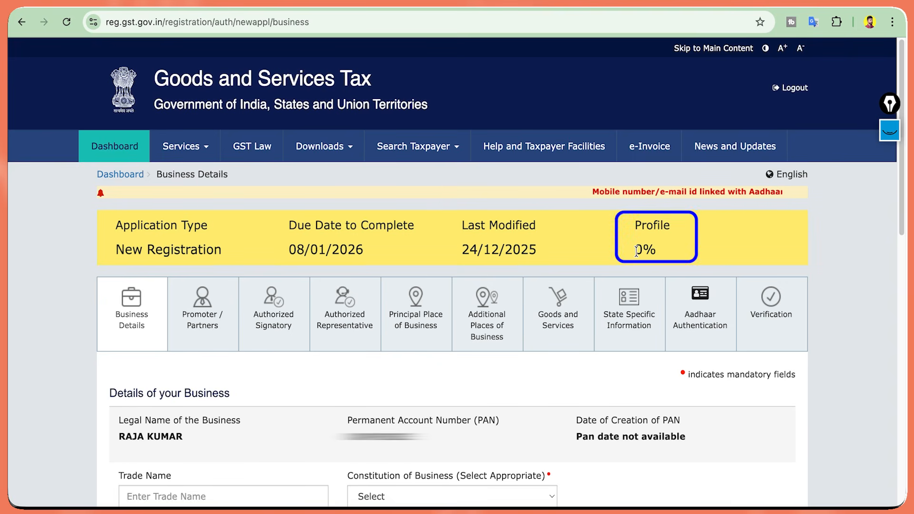
left_click_drag(636, 250, 670, 251)
left_click(670, 251)
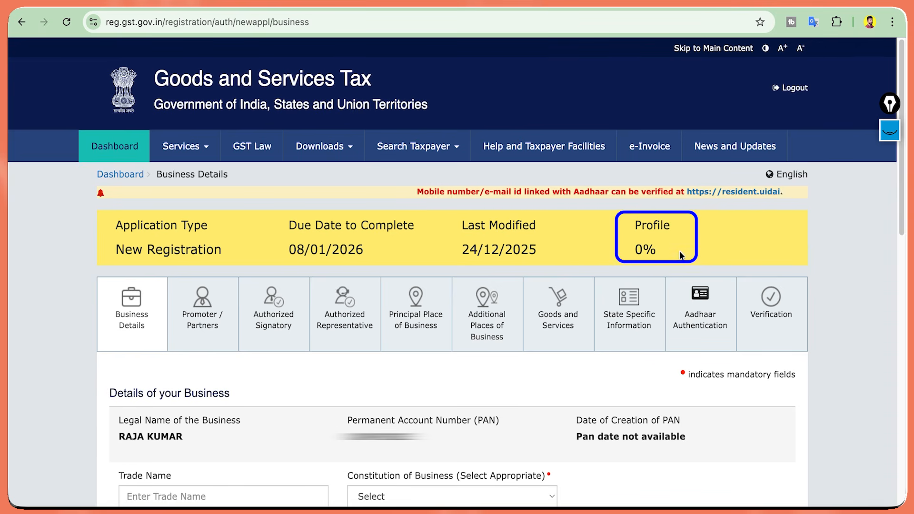
scroll(241, 109, "down", 8)
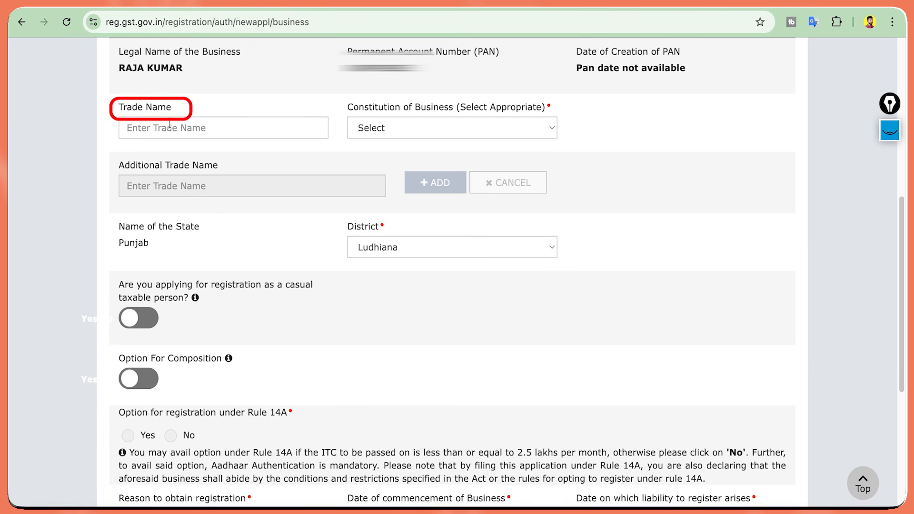
Set constitution of business to Proprietorship and answer No for registration under Rule 14A.
left_click(170, 127)
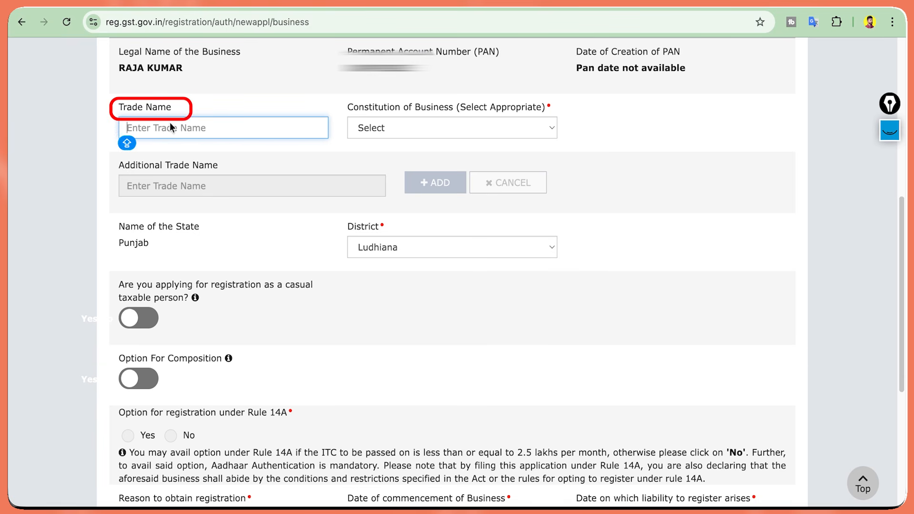
left_click(386, 125)
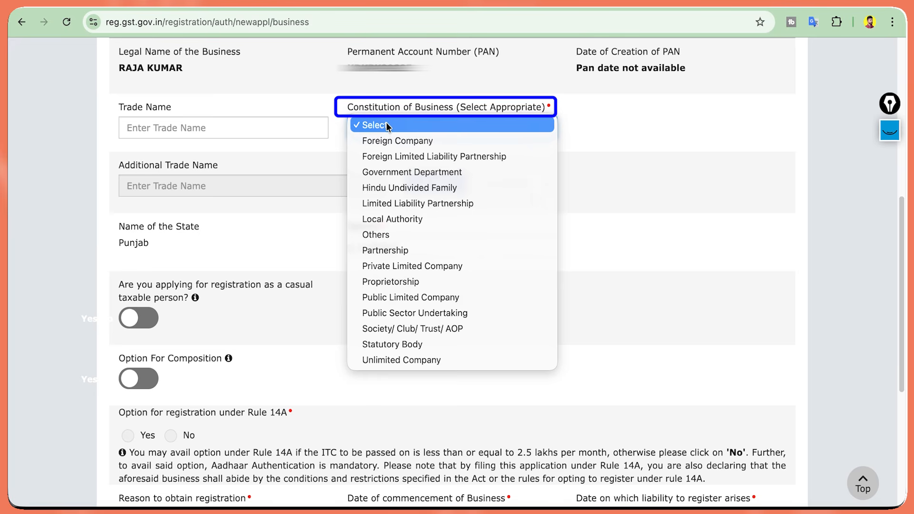
left_click(434, 281)
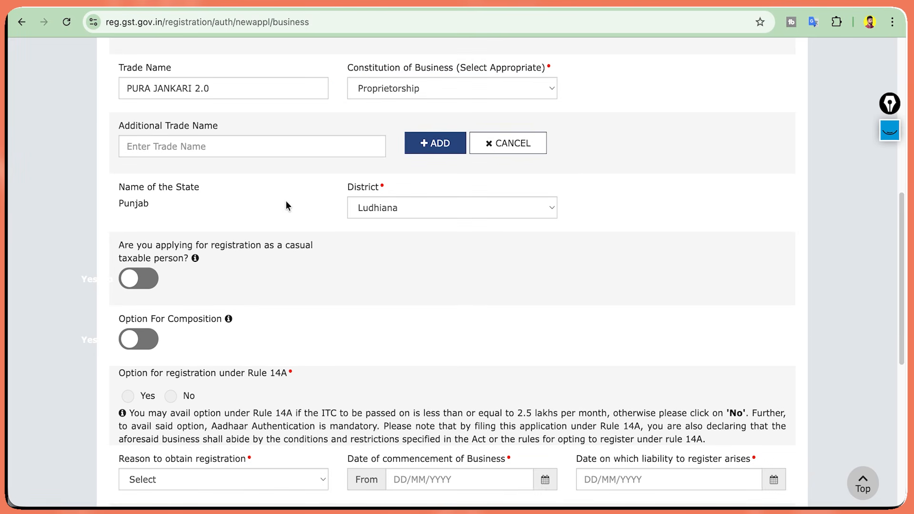
scroll(287, 203, "down", 3)
scroll(287, 206, "down", 1)
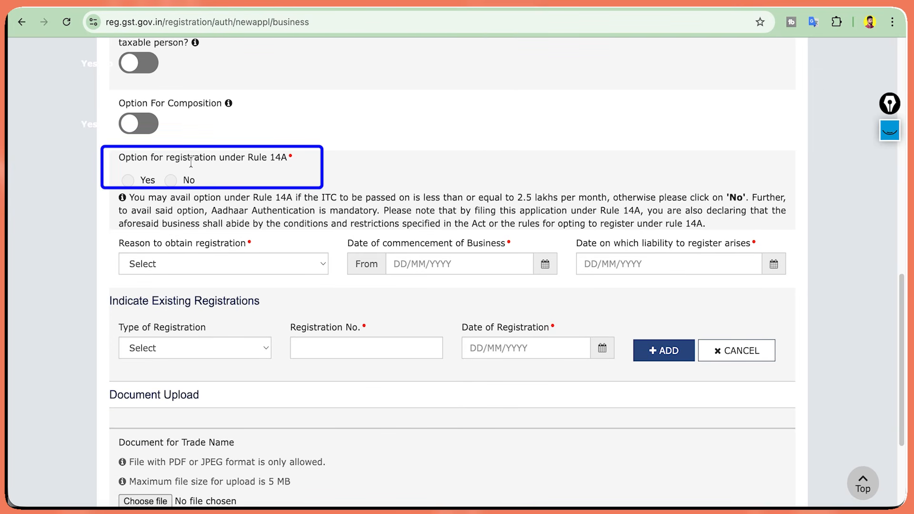
left_click(180, 184)
scroll(150, 193, "down", 1)
scroll(150, 193, "down", 3)
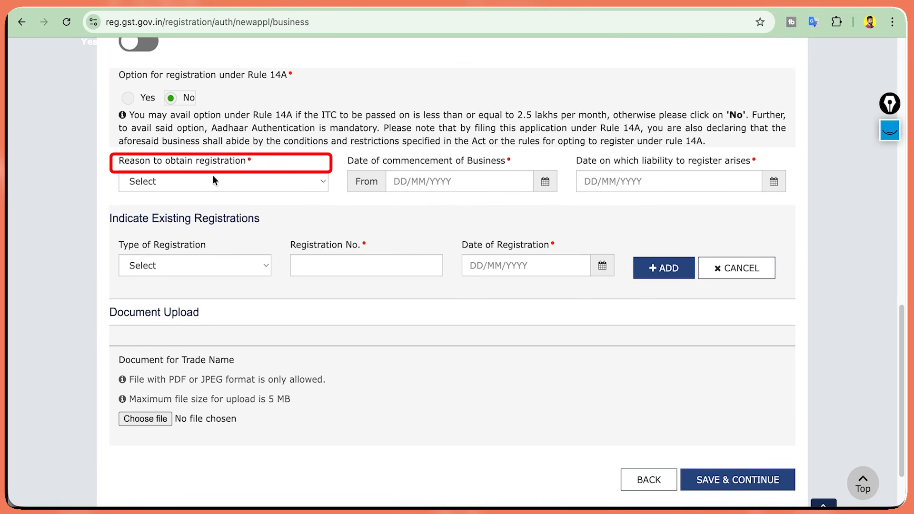
Choose Voluntary Basis as the registration reason and 24/12/2025 as the commencement date.
left_click(213, 180)
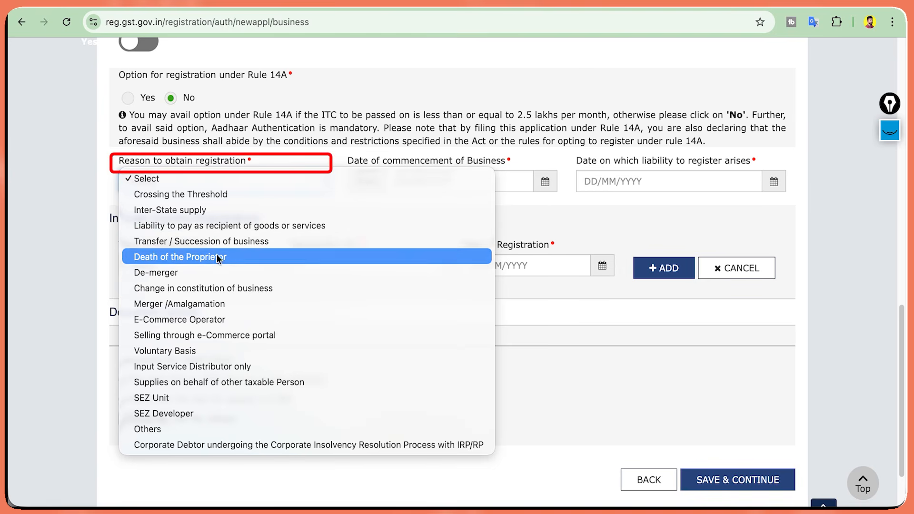
left_click(211, 351)
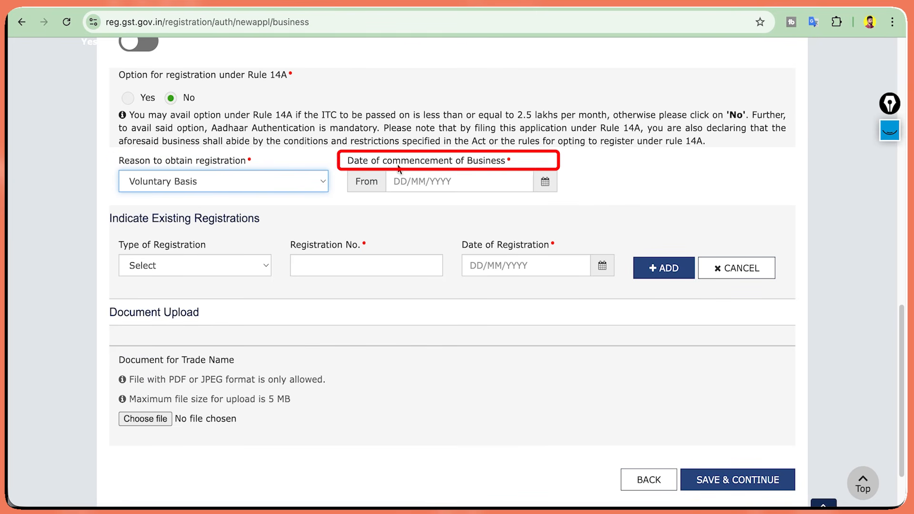
left_click(546, 183)
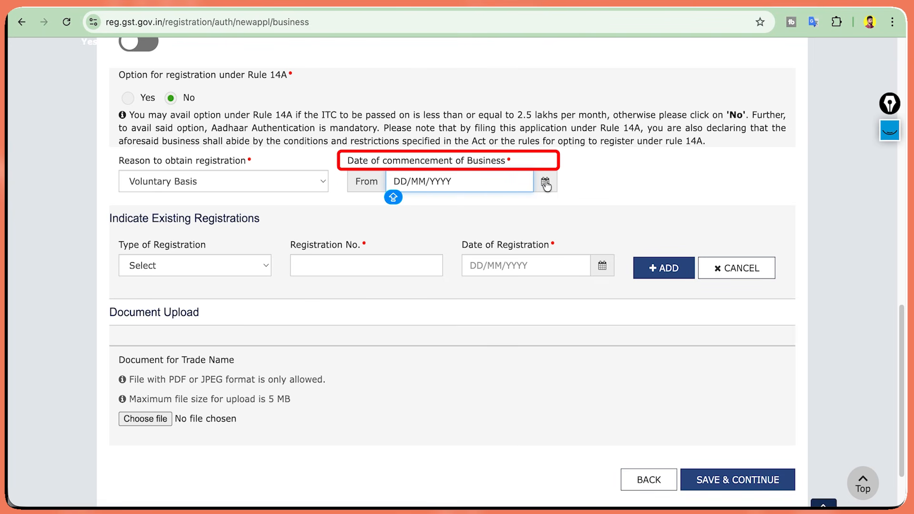
left_click(545, 182)
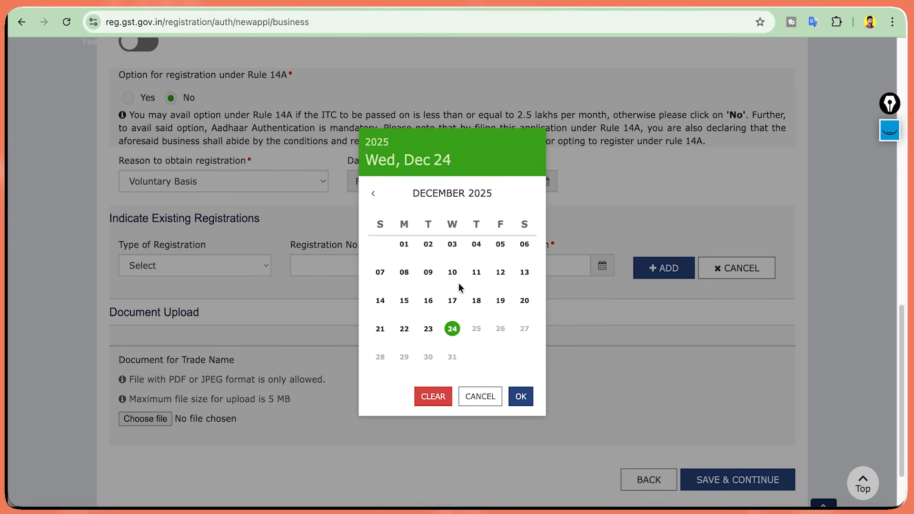
left_click(451, 328)
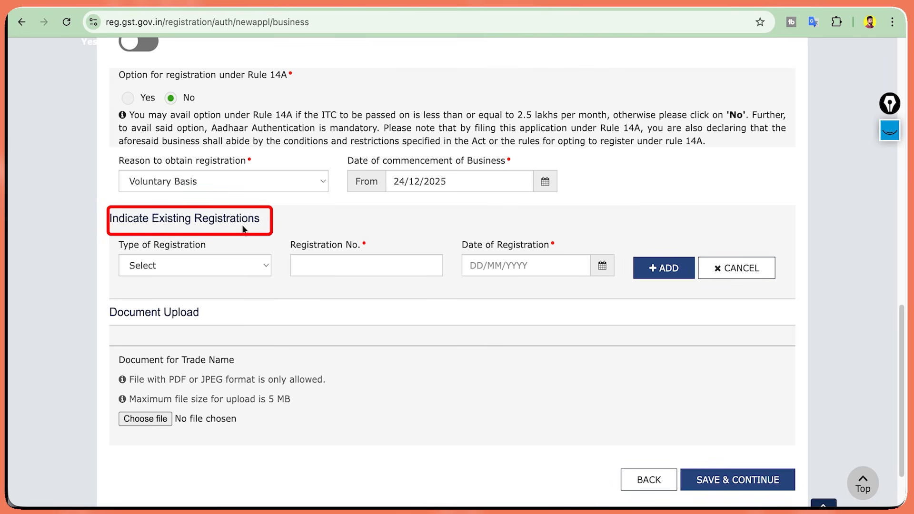
Leave the existing registration type blank and save the Business Details.
left_click(241, 263)
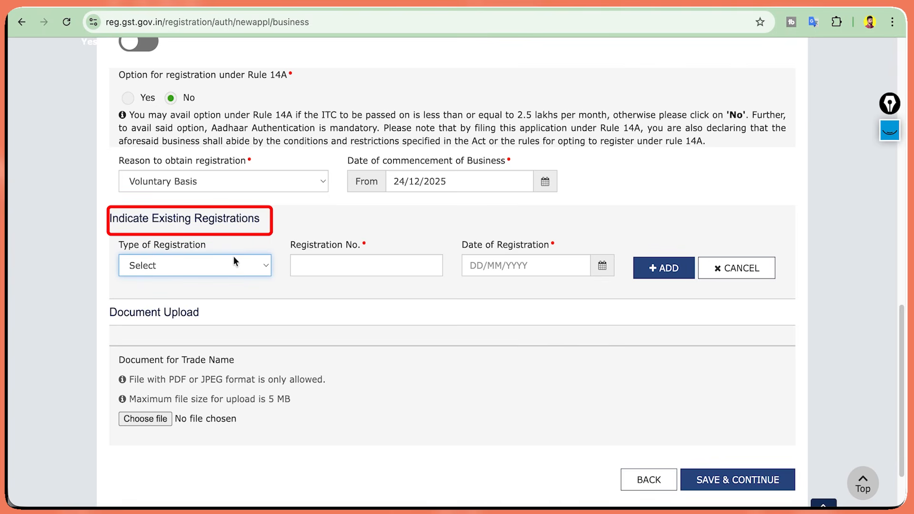
left_click(233, 261)
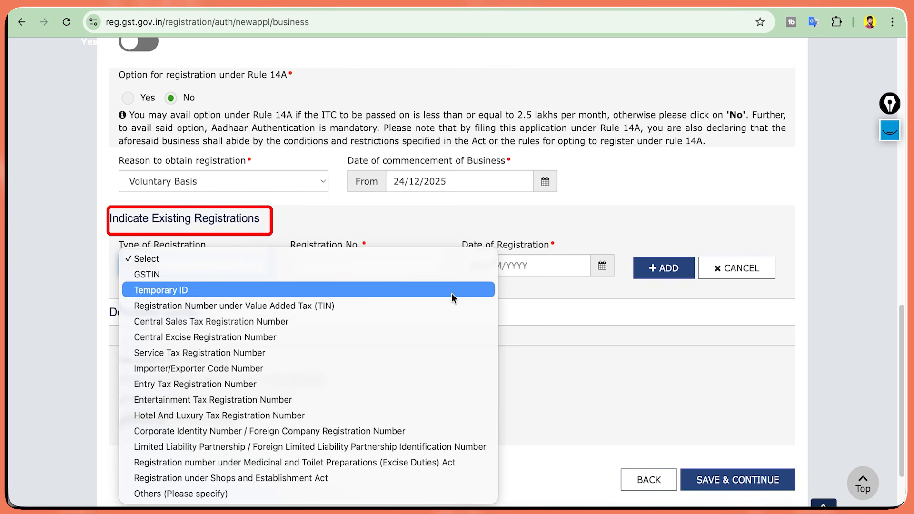
key("Escape")
scroll(277, 221, "down", 2)
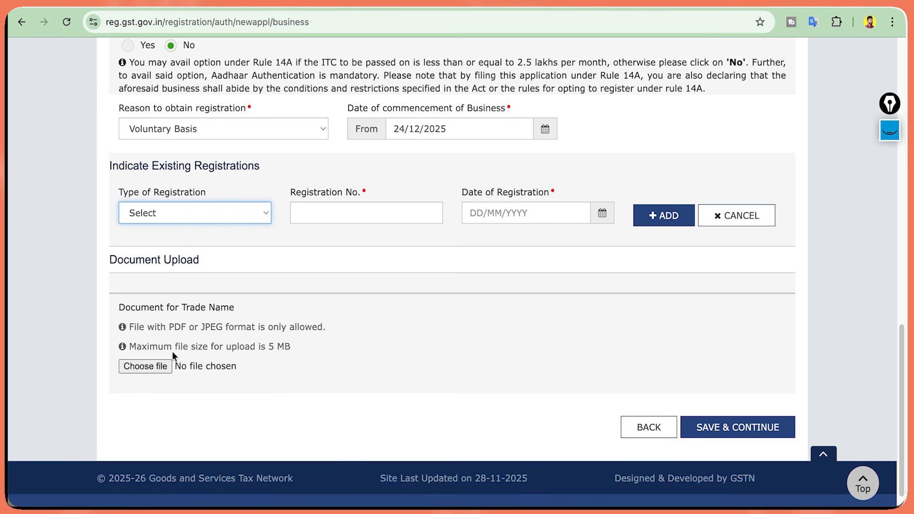
left_click(185, 211)
left_click(185, 211)
left_click(712, 428)
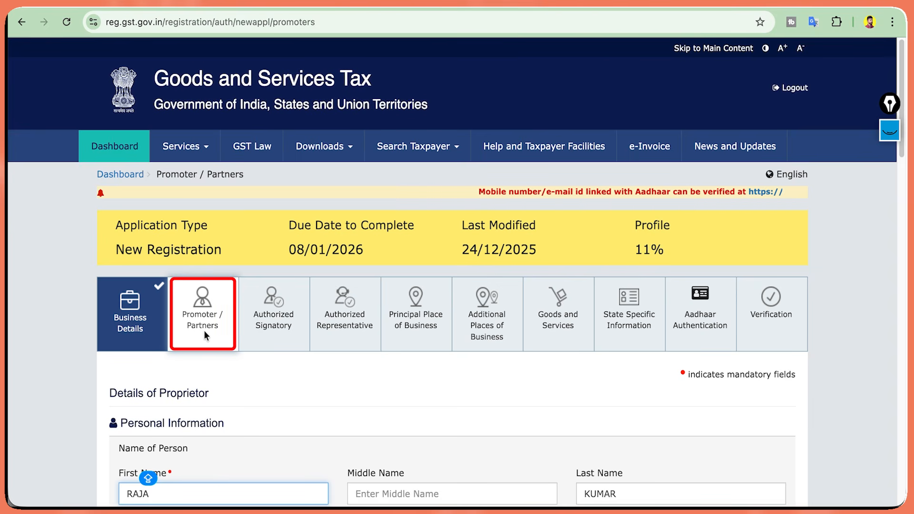
Fill in the proprietor's father's first, middle and last name.
scroll(204, 333, "down", 8)
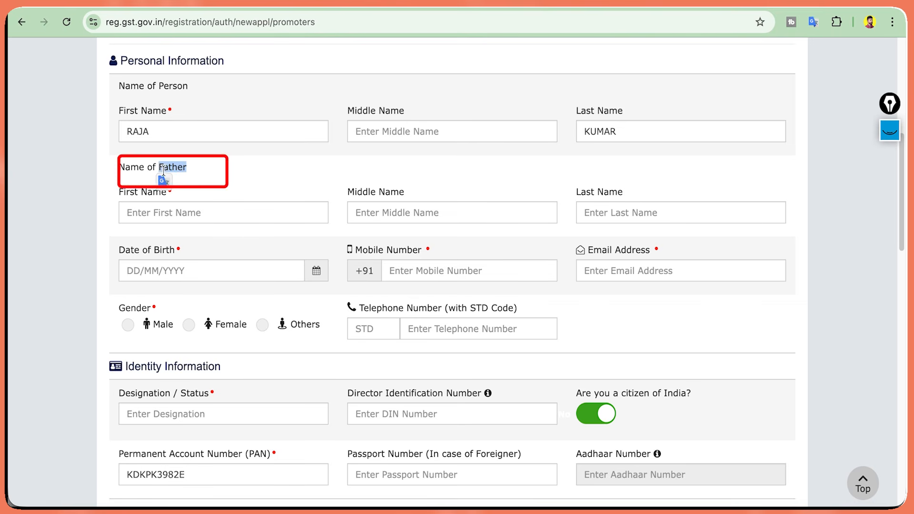
left_click(203, 214)
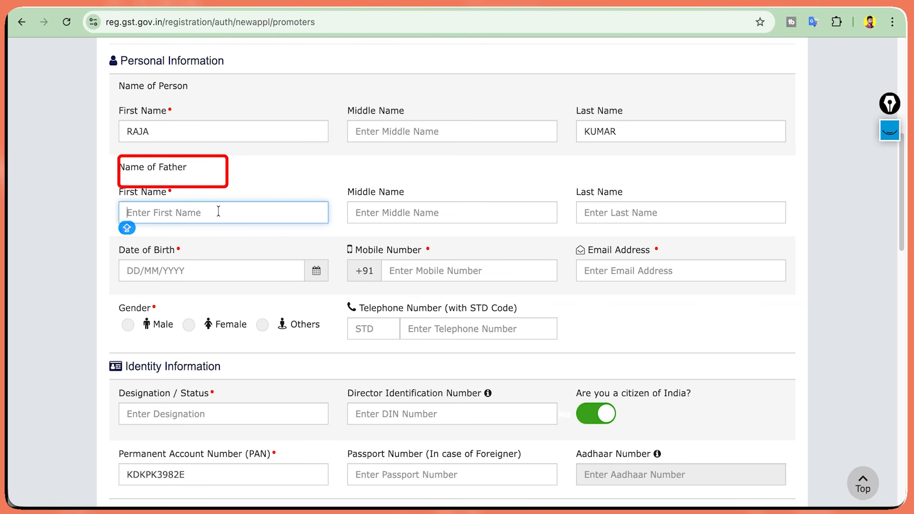
left_click(535, 206)
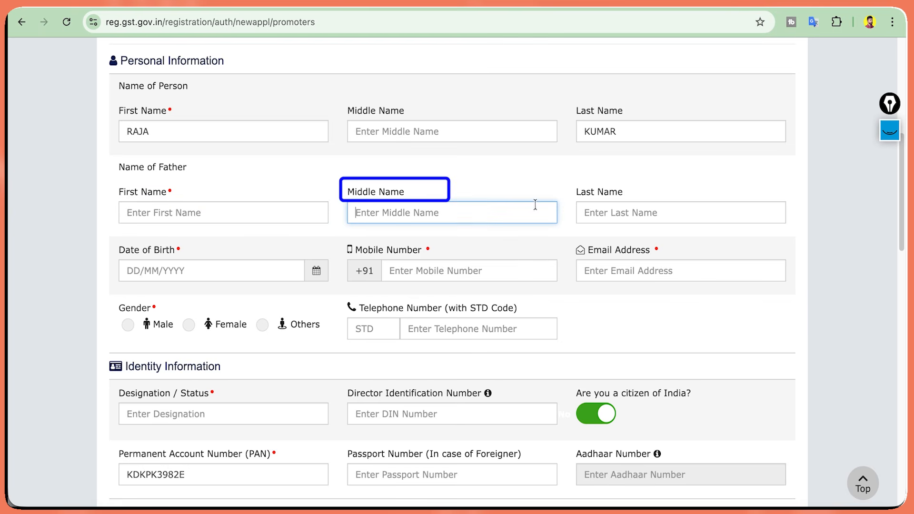
left_click(637, 210)
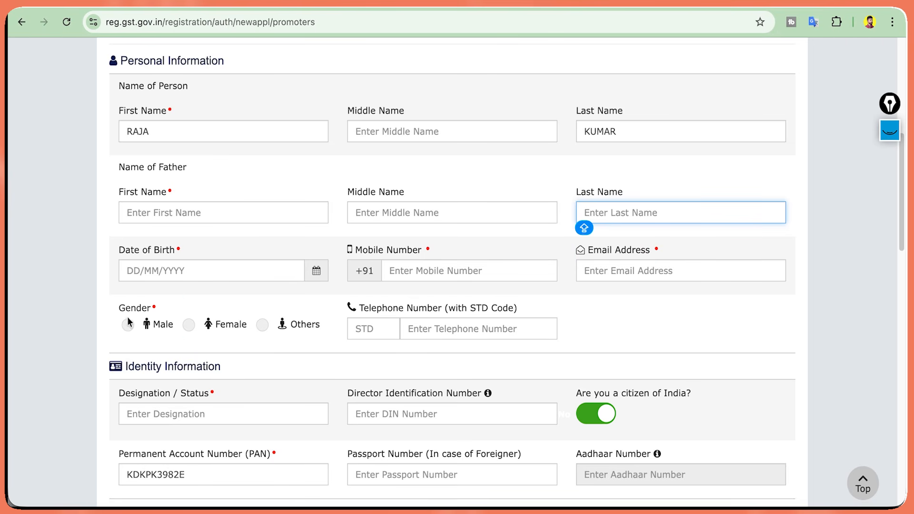
Enter PROPRITER as the Designation / Status and move on to the PAN field.
scroll(147, 98, "down", 5)
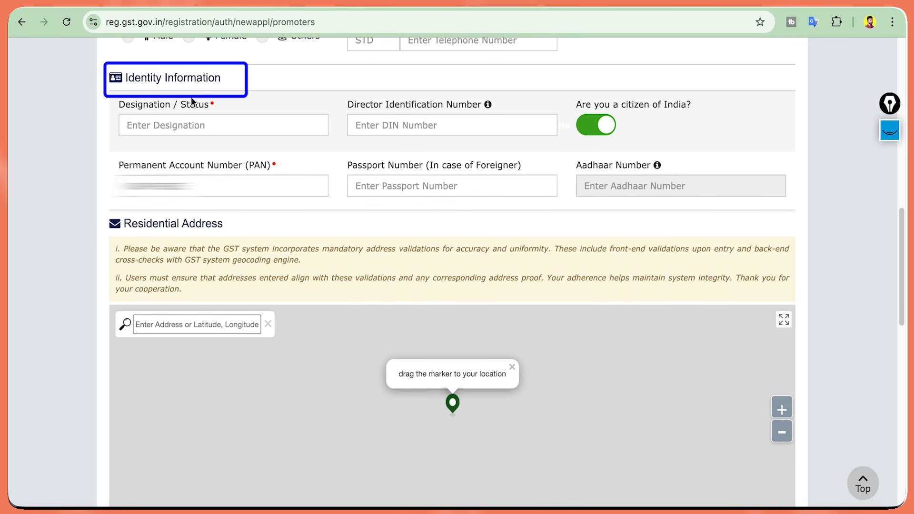
left_click(189, 125)
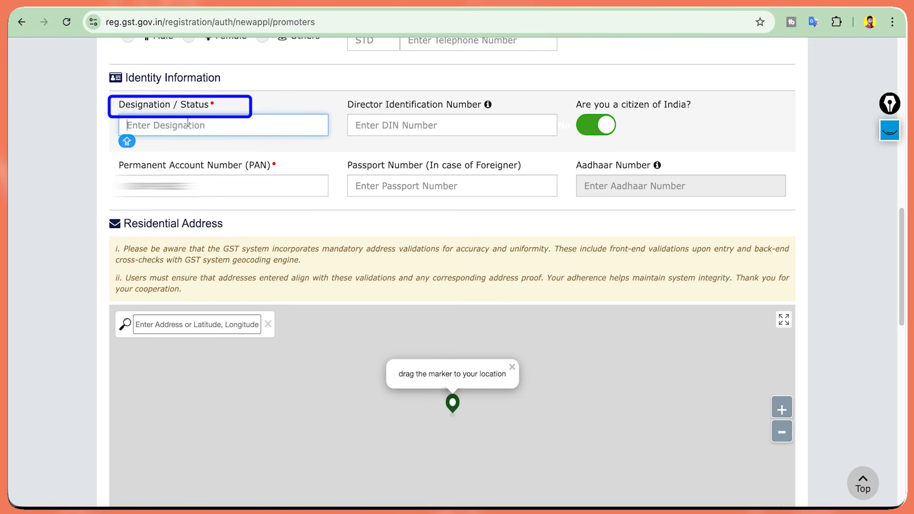
left_click(462, 123)
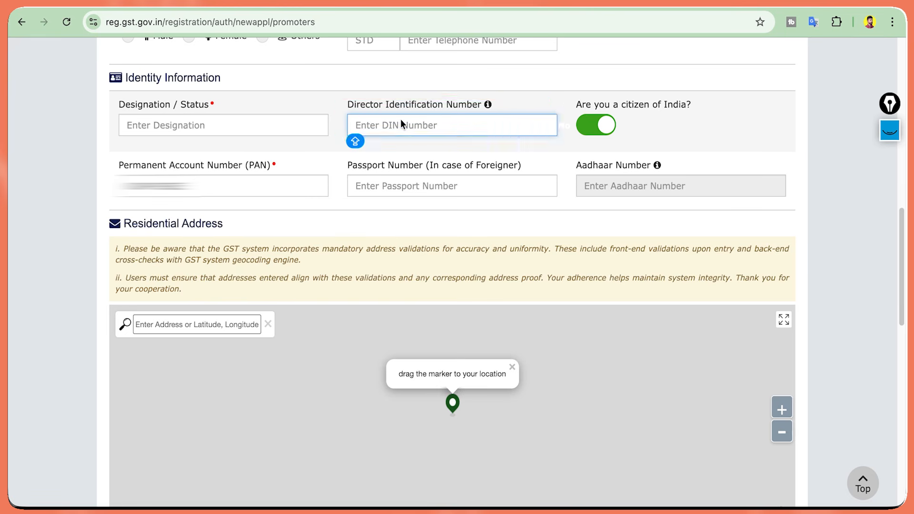
left_click(277, 125)
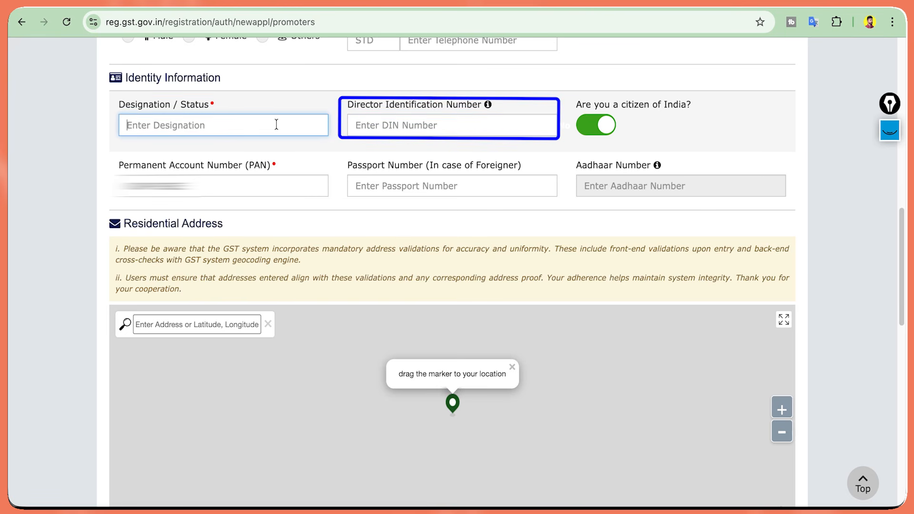
type("PROPRITER")
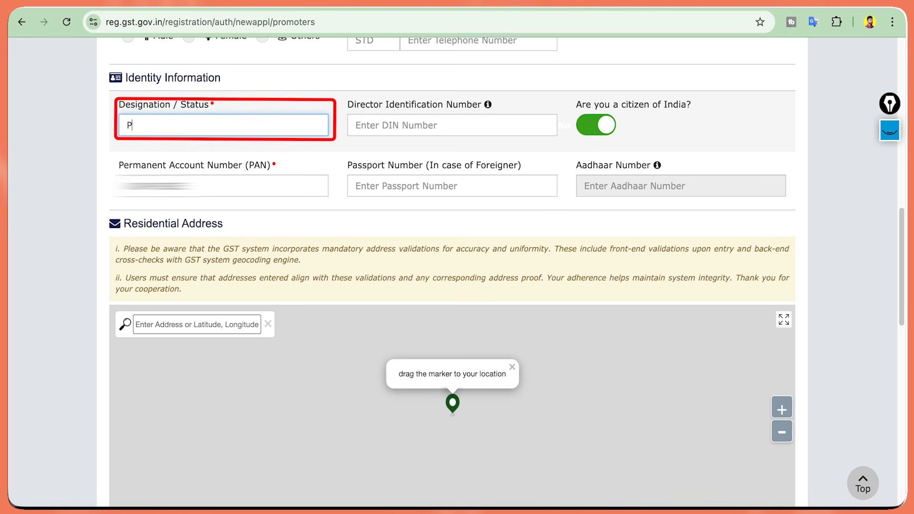
left_click(226, 184)
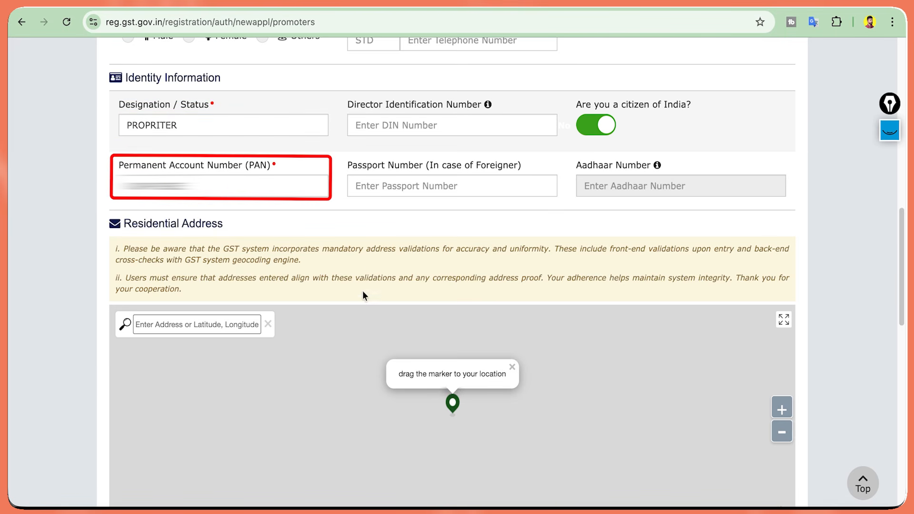
scroll(364, 296, "down", 5)
scroll(894, 308, "down", 1)
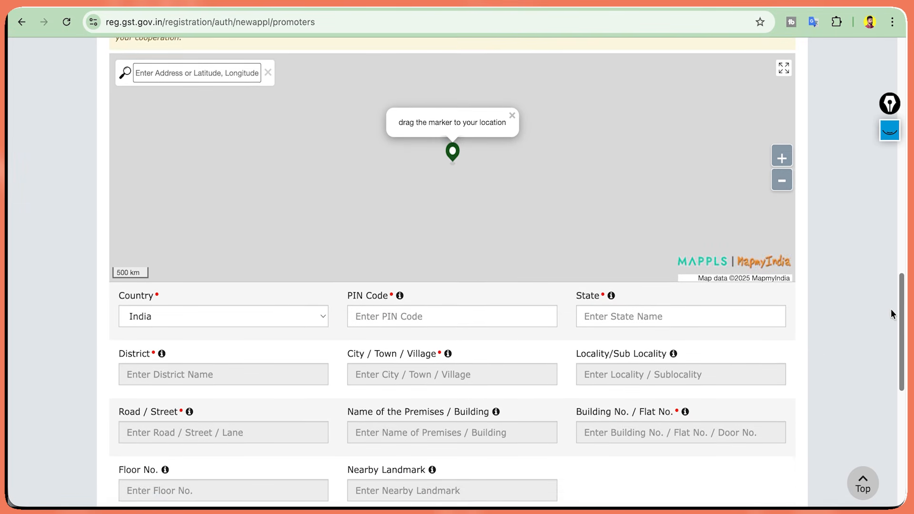
Review the filled Road / Street and premises name in the Ludhiana residential address.
scroll(464, 178, "up", 3)
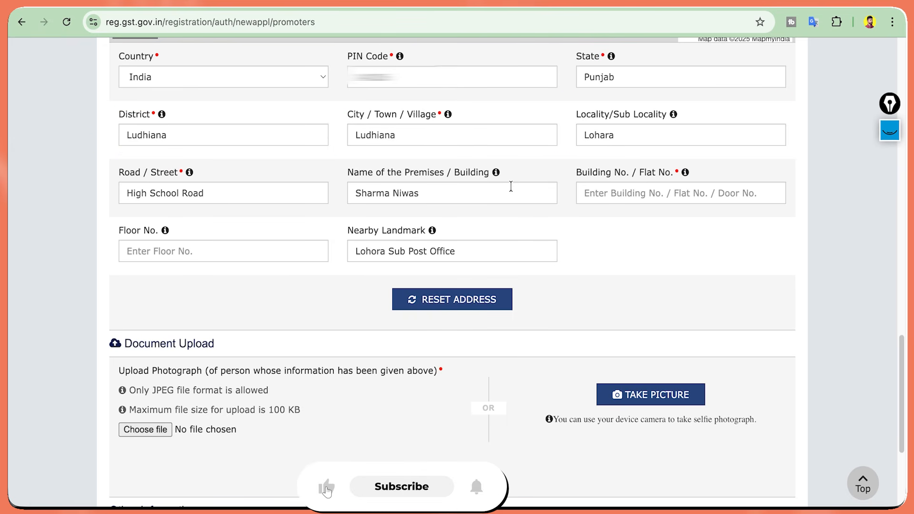
triple_click(504, 200)
left_click(254, 186)
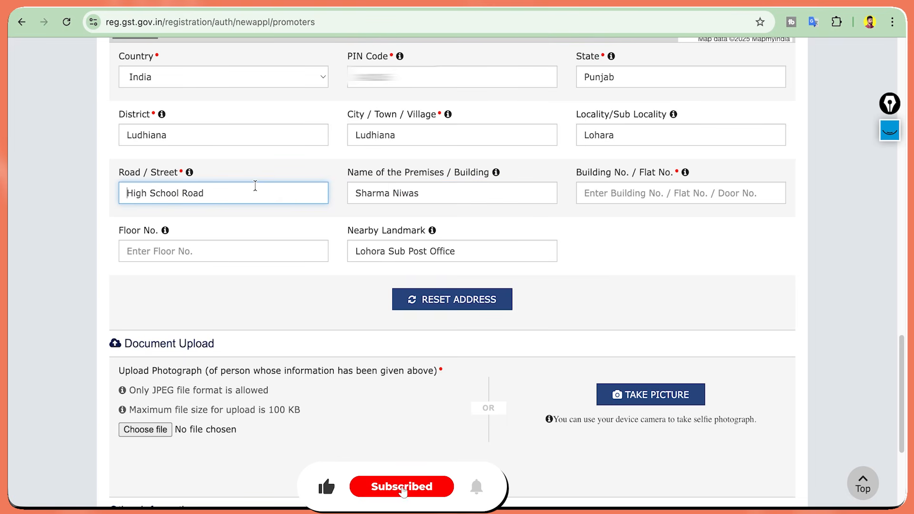
double_click(256, 186)
triple_click(267, 185)
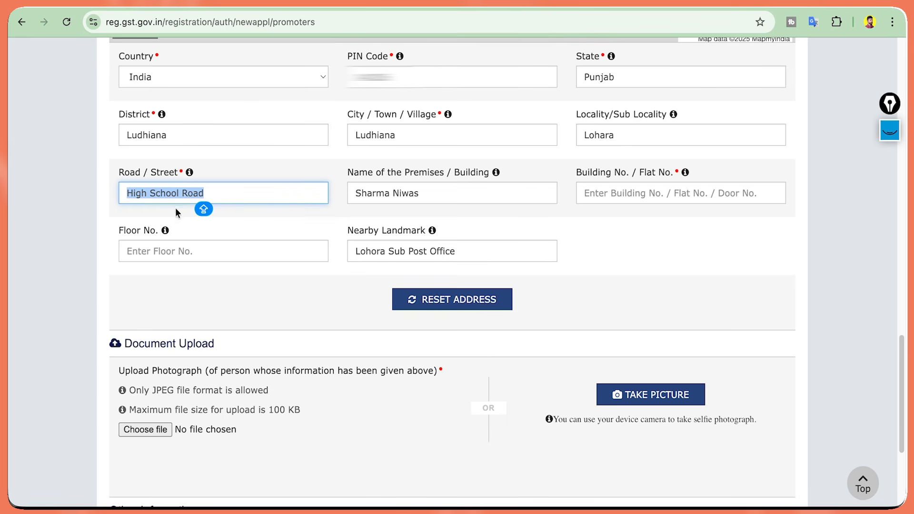
left_click(248, 197)
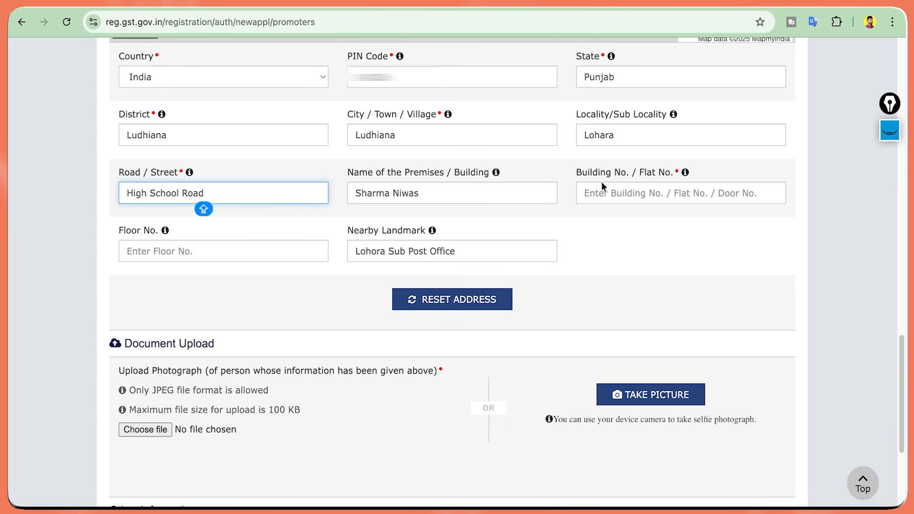
Upload the proprietor's JPEG photograph and save Promoter / Partners, reaching 77% completion.
scroll(210, 191, "down", 4)
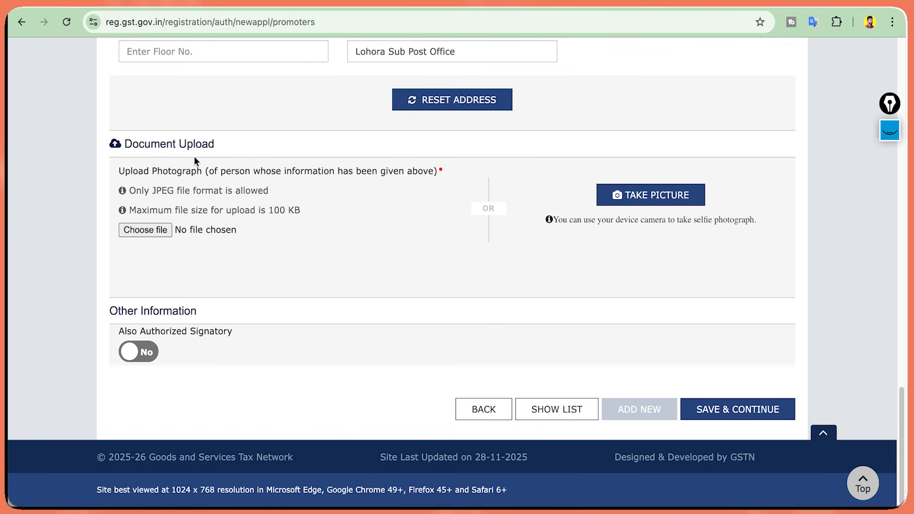
triple_click(189, 172)
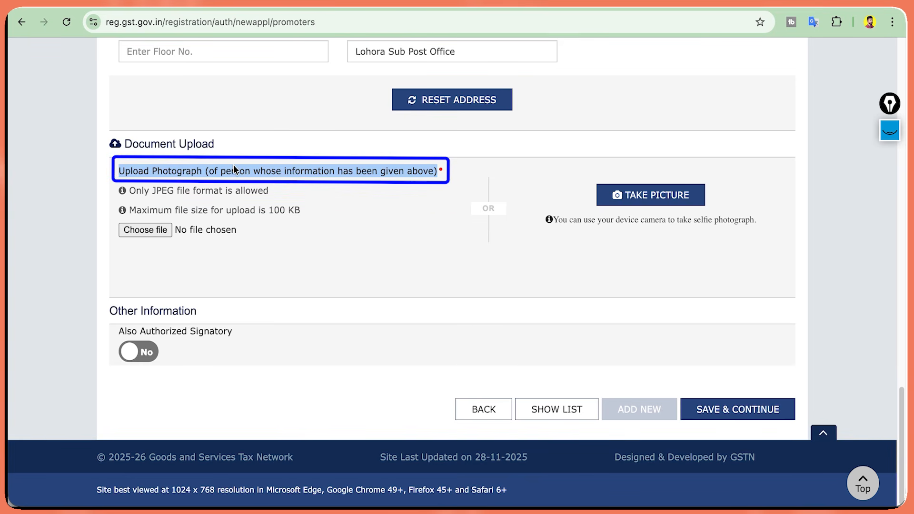
left_click(220, 172)
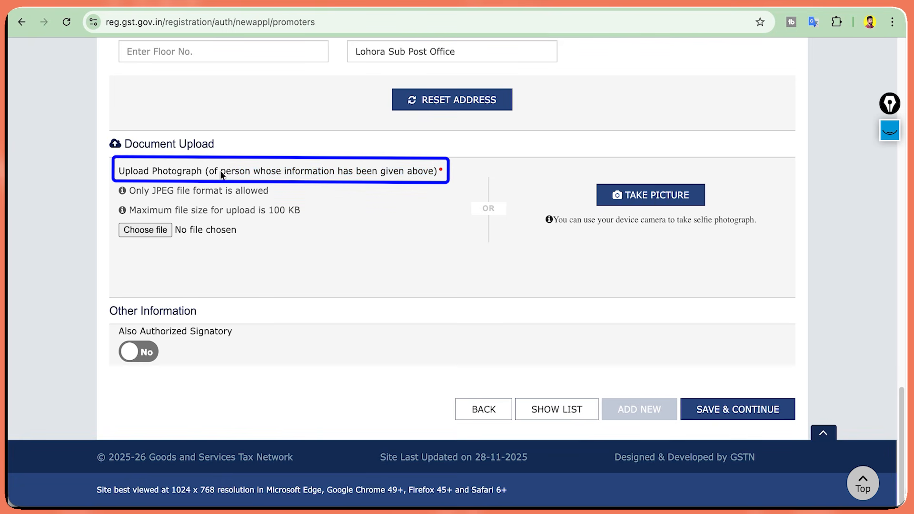
triple_click(220, 171)
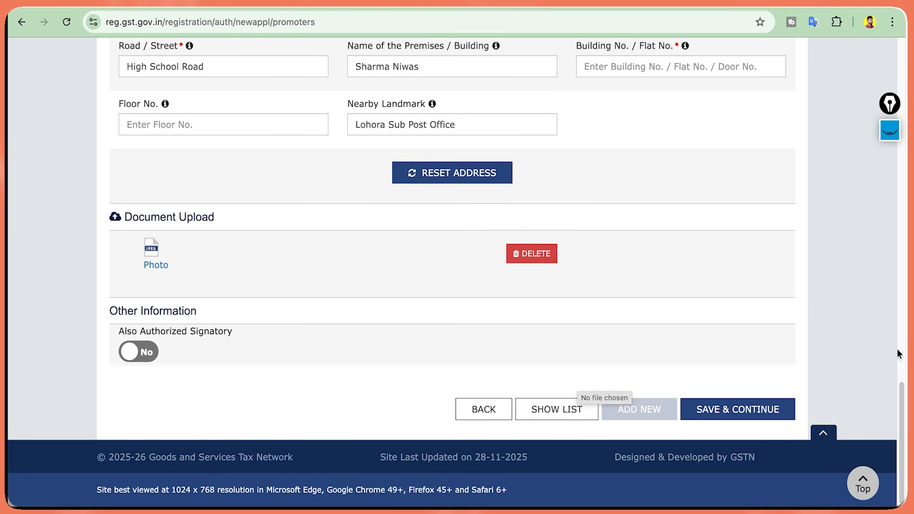
left_click(740, 413)
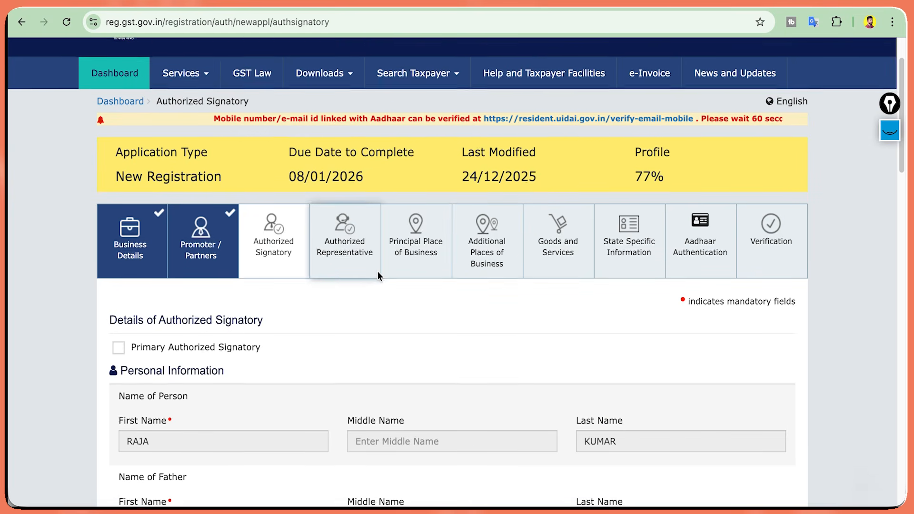
Mark the signatory as primary, save it, then save Authorized Representative with none.
scroll(378, 271, "down", 1)
scroll(283, 229, "down", 4)
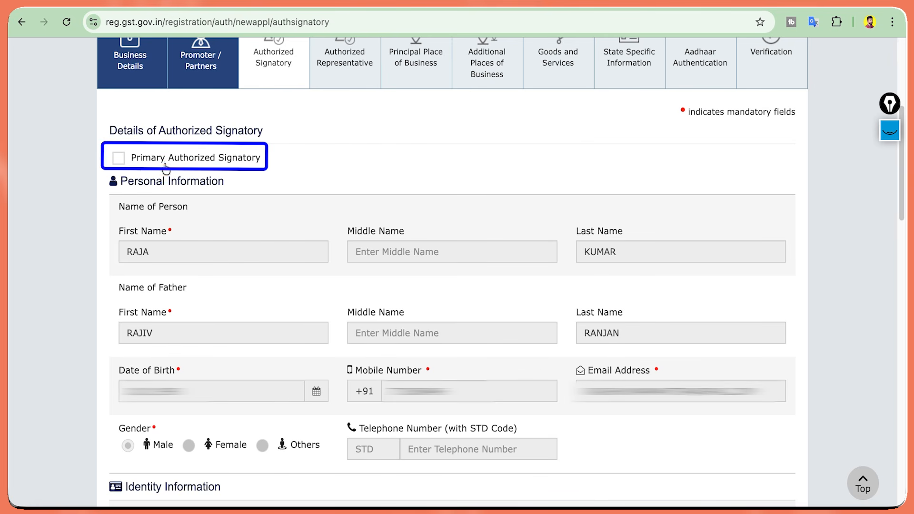
left_click(118, 160)
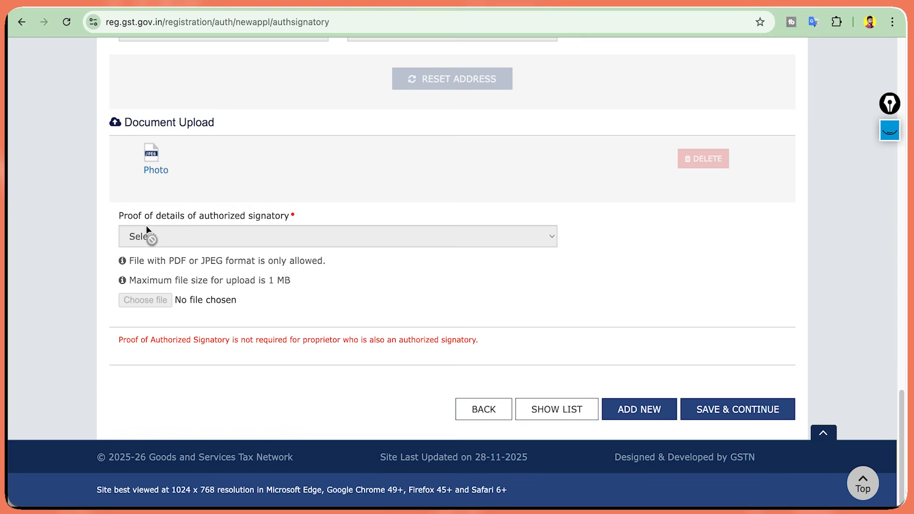
left_click(739, 415)
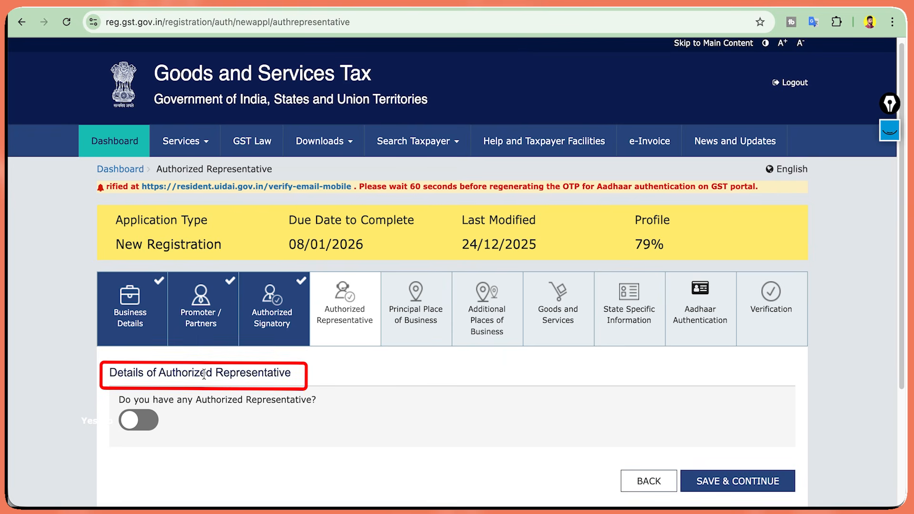
scroll(205, 373, "down", 1)
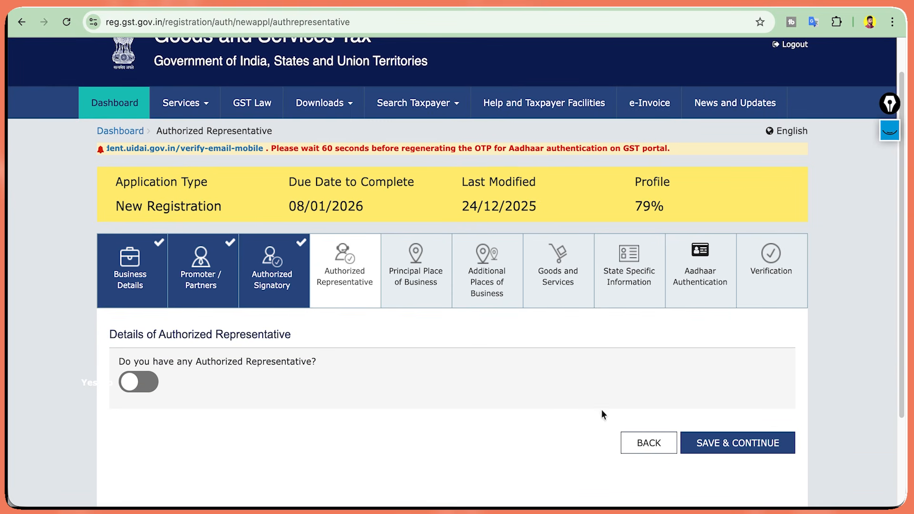
left_click(706, 444)
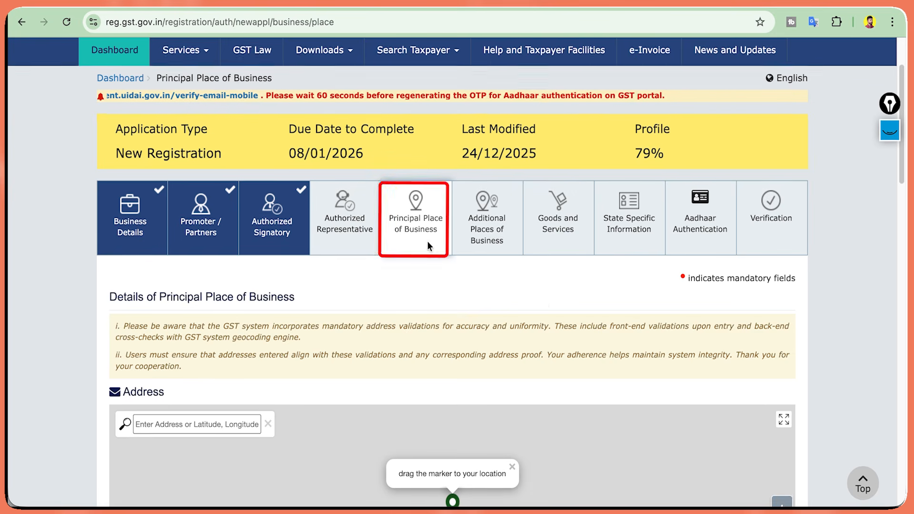
Enter the PIN Code on Principal Place of Business and open the Sector / Circle / Ward list.
scroll(803, 316, "down", 2)
scroll(803, 315, "down", 3)
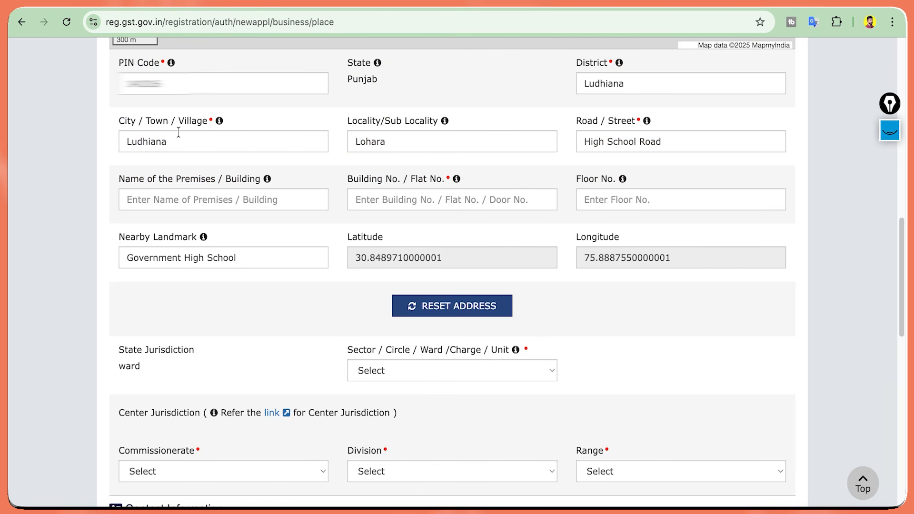
left_click(174, 93)
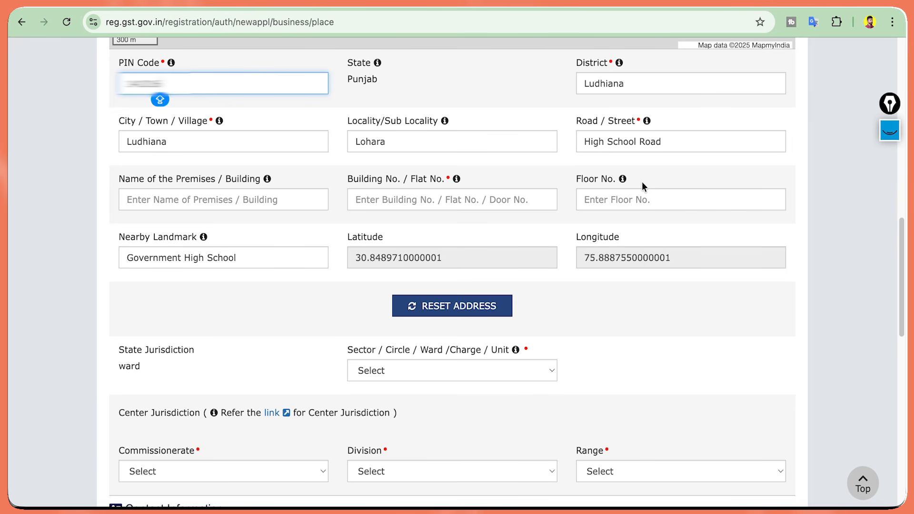
scroll(642, 181, "down", 5)
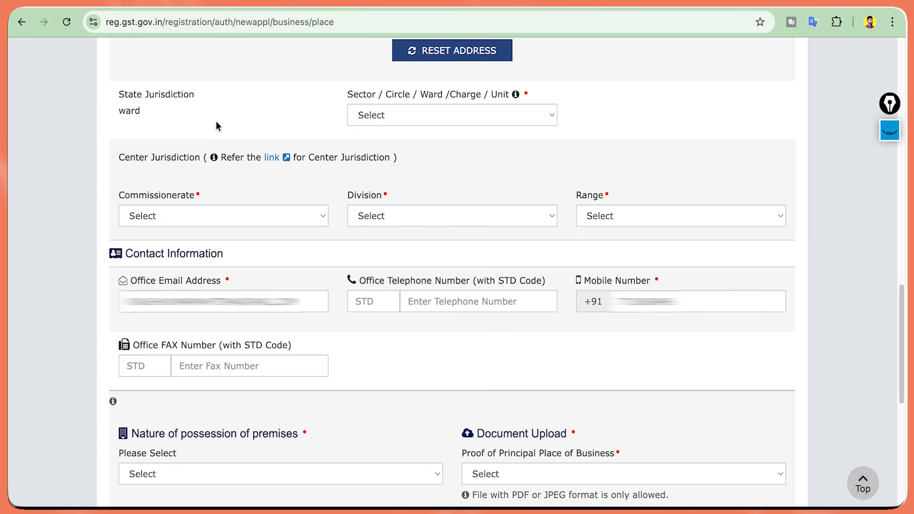
left_click(376, 116)
left_click(280, 116)
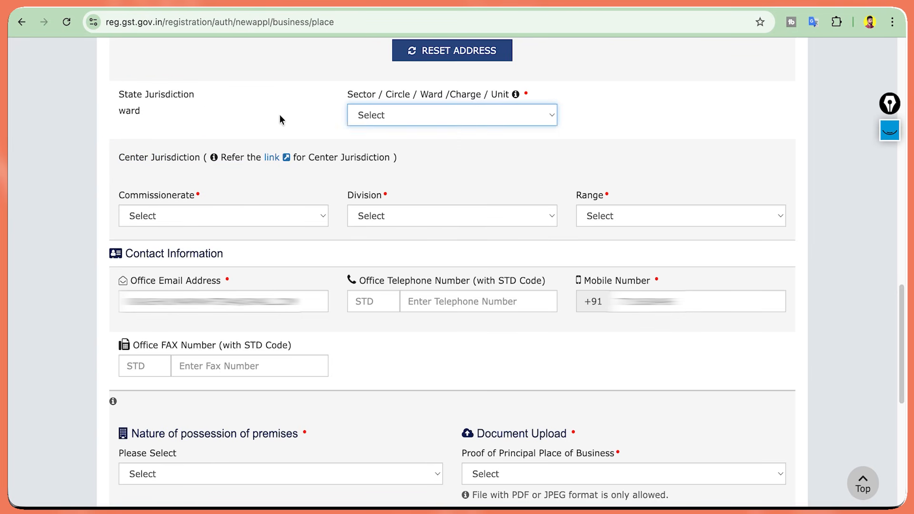
left_click(439, 117)
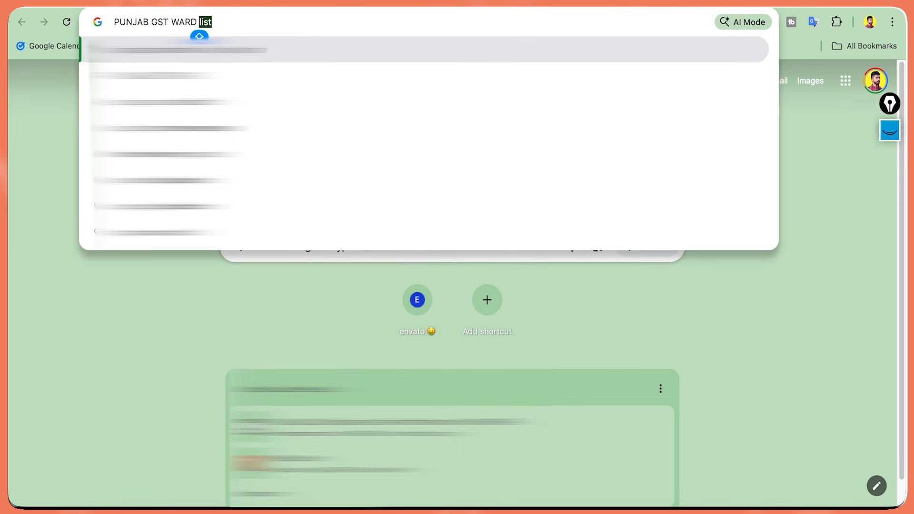
Search Google for the Punjab GST ward list and open the Punjab Taxation Department site.
key("Return")
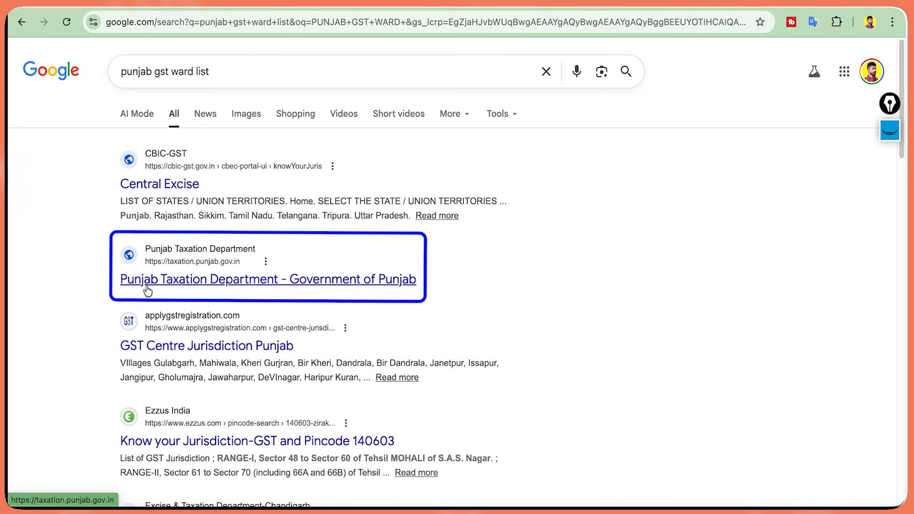
left_click(180, 289)
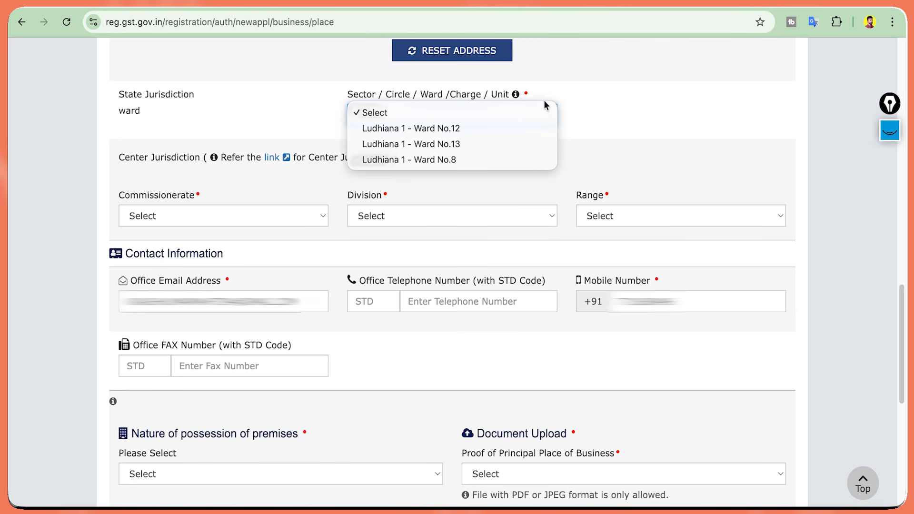
Choose Ludhiana 1 - Ward No.12 as the ward and scroll down to the premises section.
left_click(575, 101)
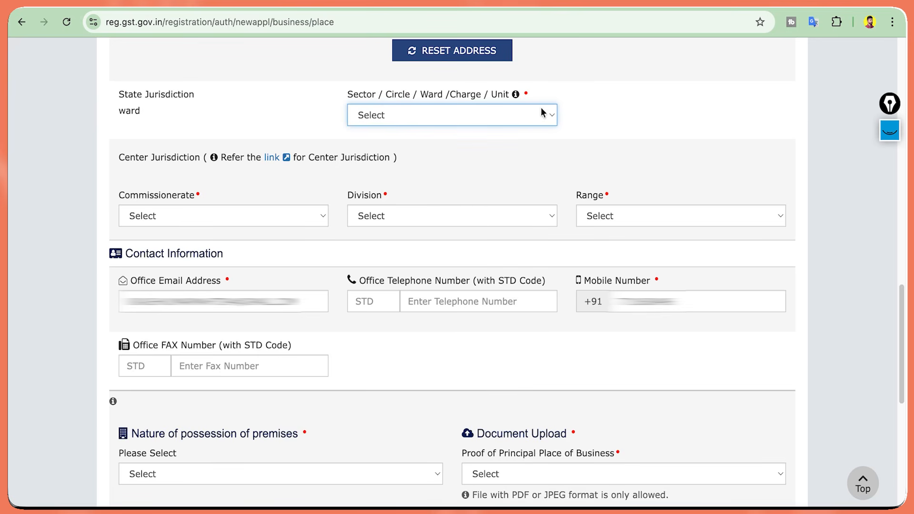
left_click(420, 115)
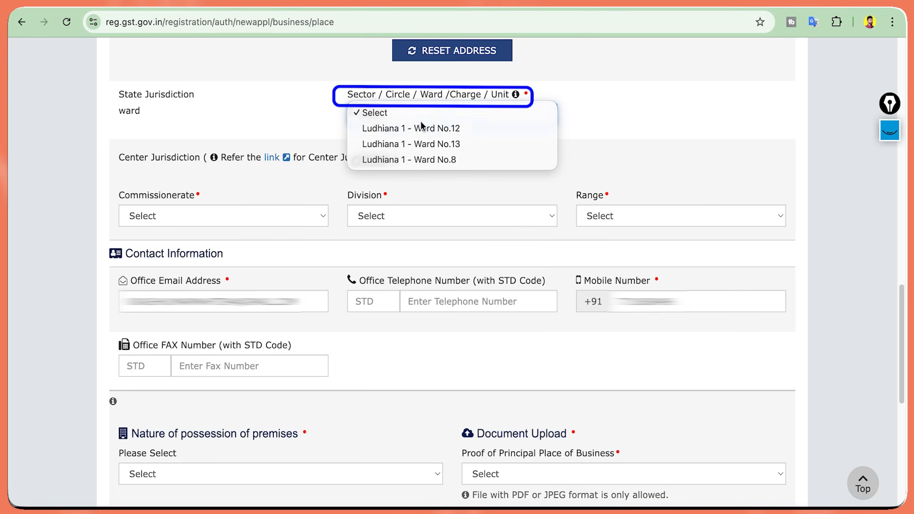
left_click(420, 126)
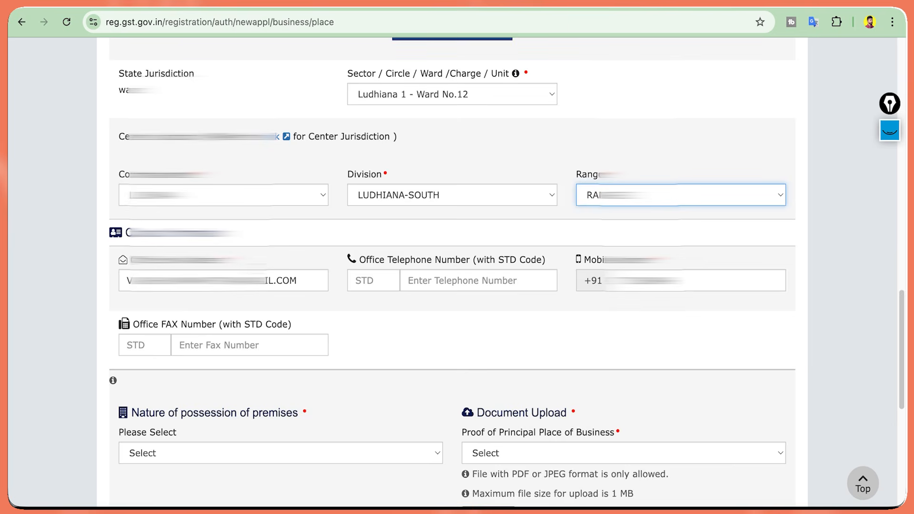
scroll(452, 272, "down", 8)
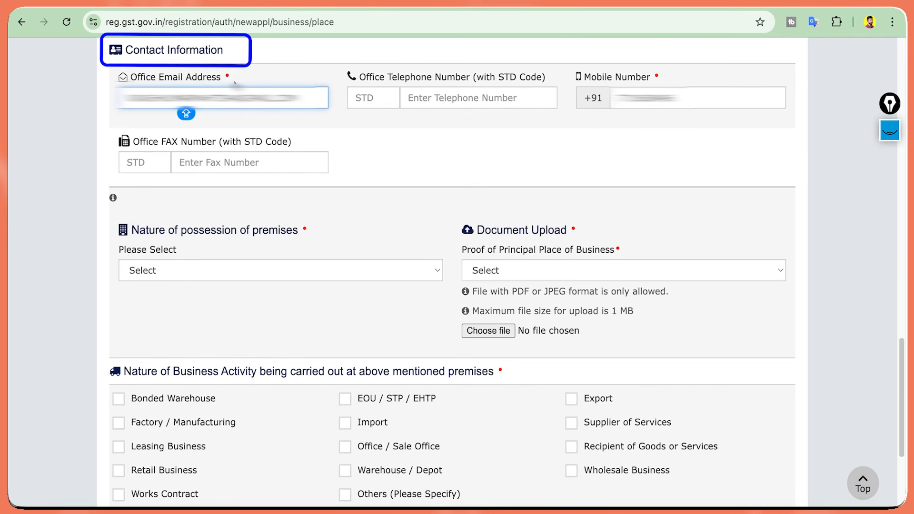
left_click(616, 122)
scroll(538, 139, "down", 3)
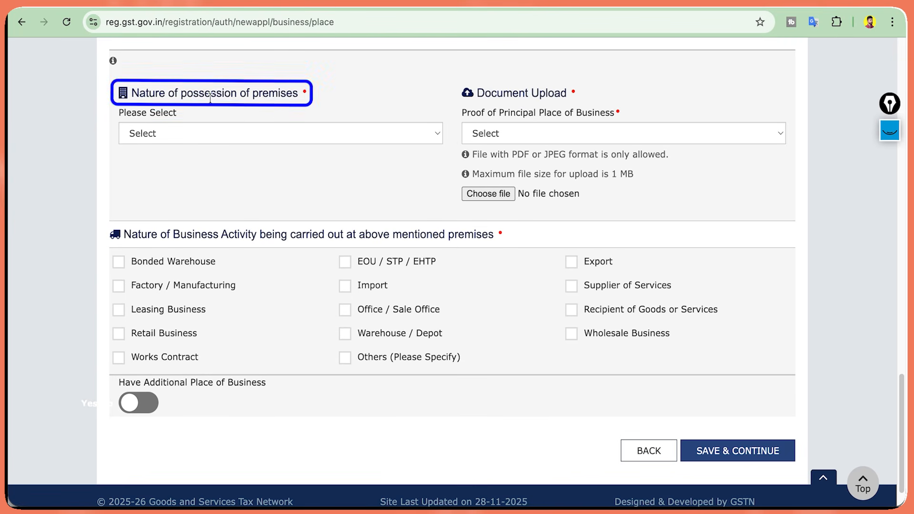
left_click(235, 98)
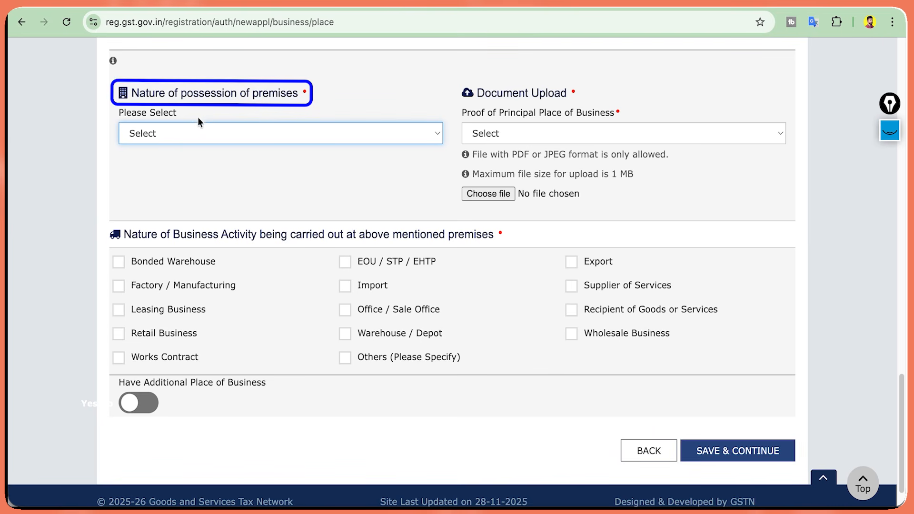
Choose Rented as the nature of possession, then review the 1 MB limit and allowed formats.
left_click(186, 129)
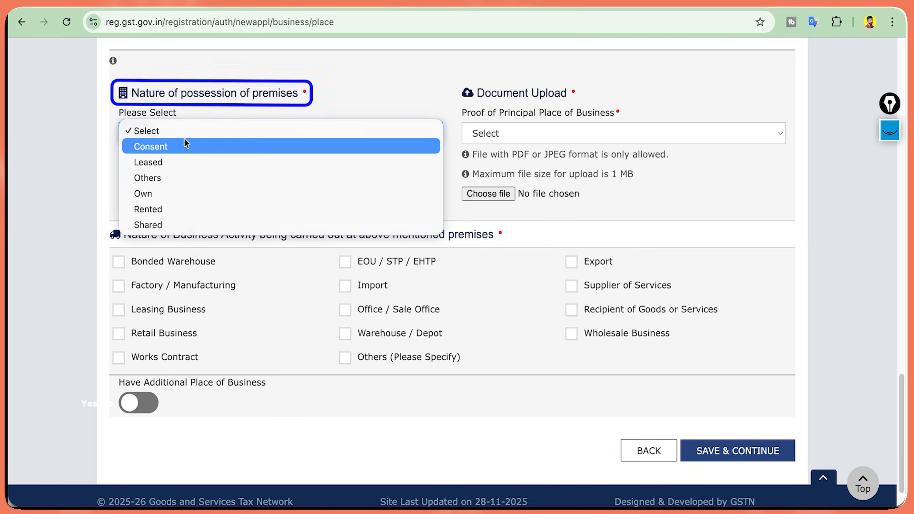
left_click(167, 207)
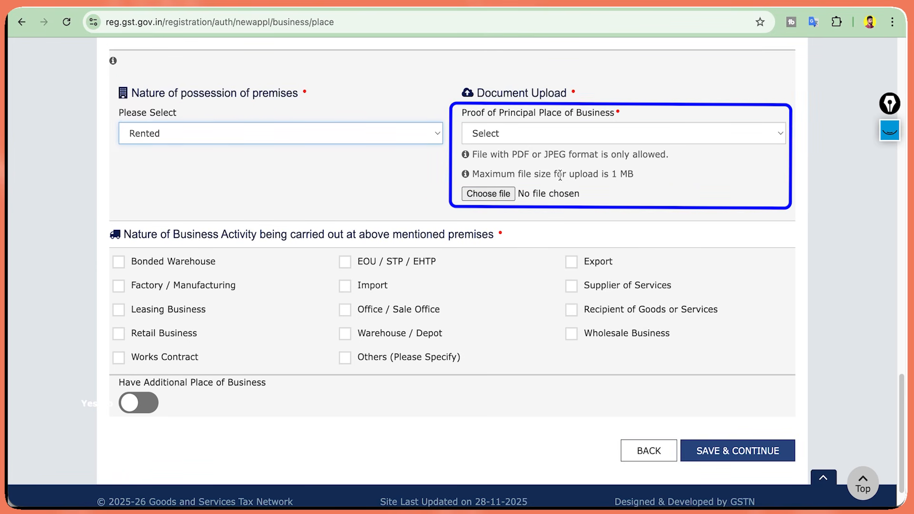
left_click_drag(563, 175, 634, 184)
left_click(634, 183)
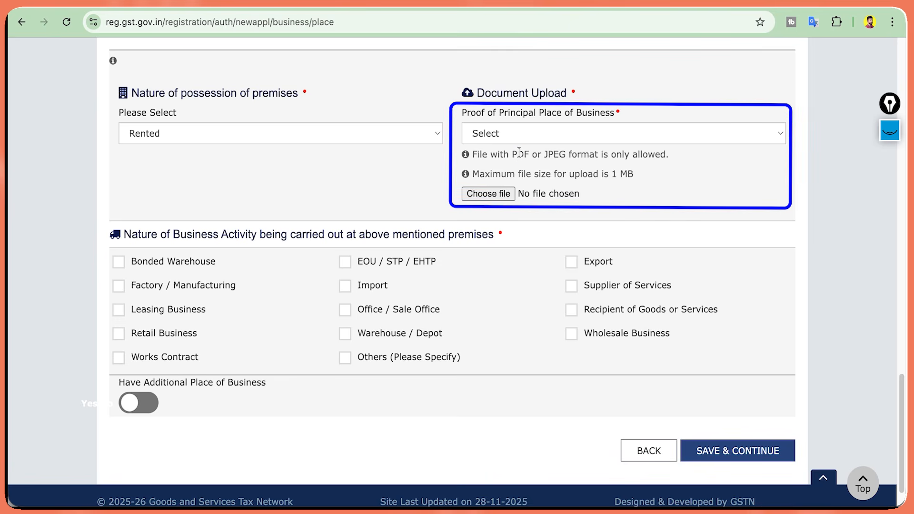
left_click_drag(518, 154, 577, 155)
triple_click(578, 155)
left_click(434, 158)
scroll(184, 181, "down", 1)
left_click_drag(122, 190, 289, 190)
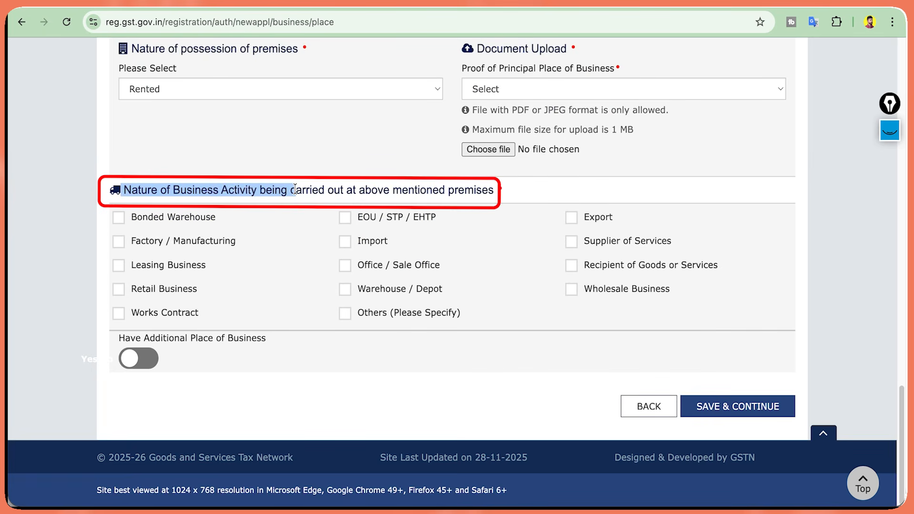
Tick Supplier of Services as the business activity and save the place-of-business details.
triple_click(296, 189)
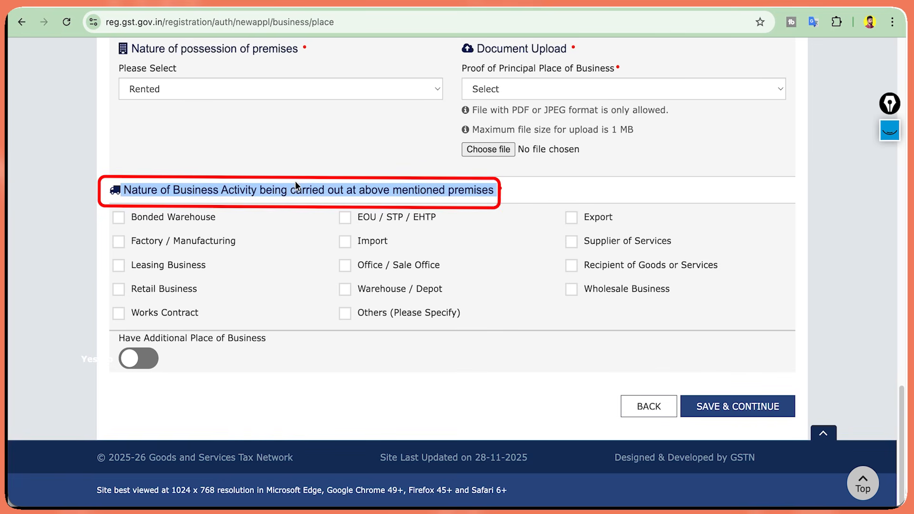
left_click(295, 181)
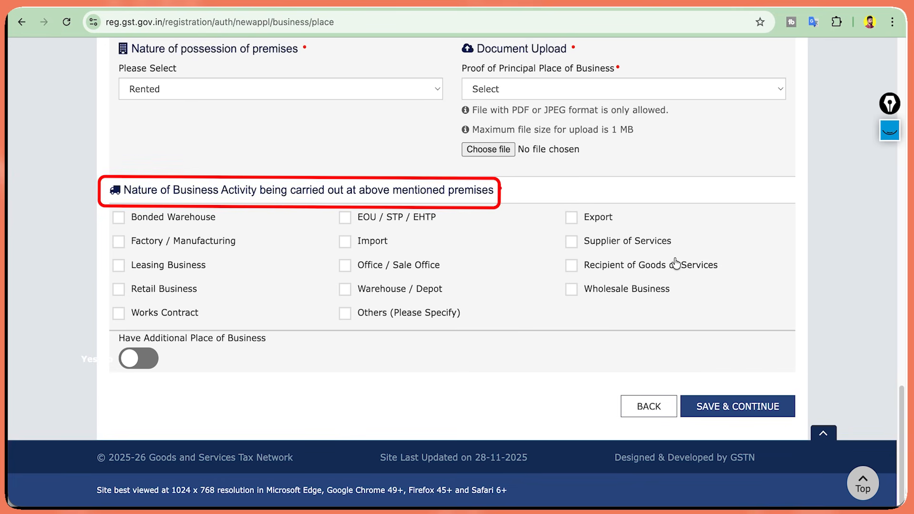
left_click(570, 243)
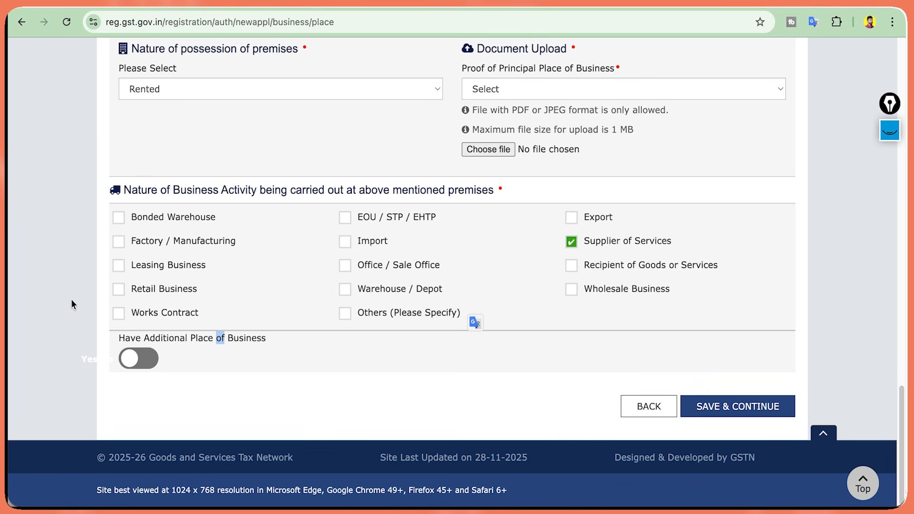
left_click(139, 339)
left_click(715, 405)
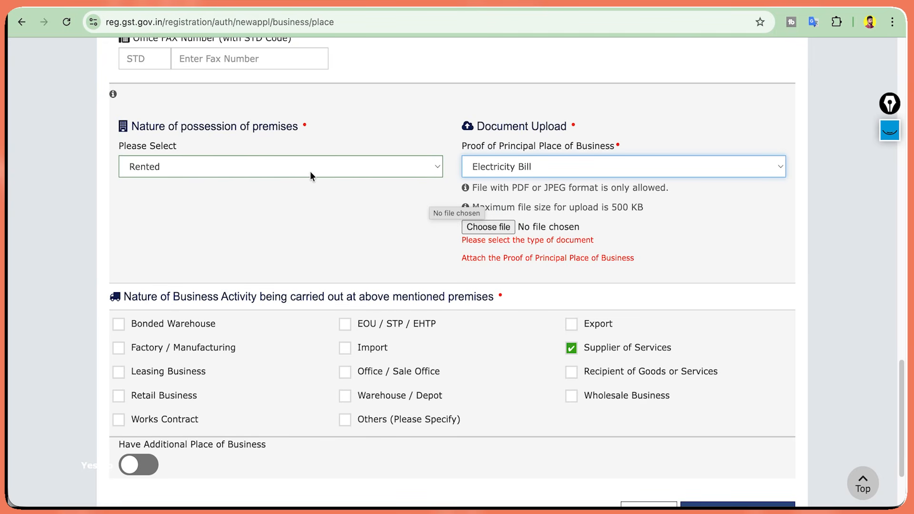
Mark the premises Rented and upload an Electricity Bill PDF as proof of place of business.
left_click(310, 172)
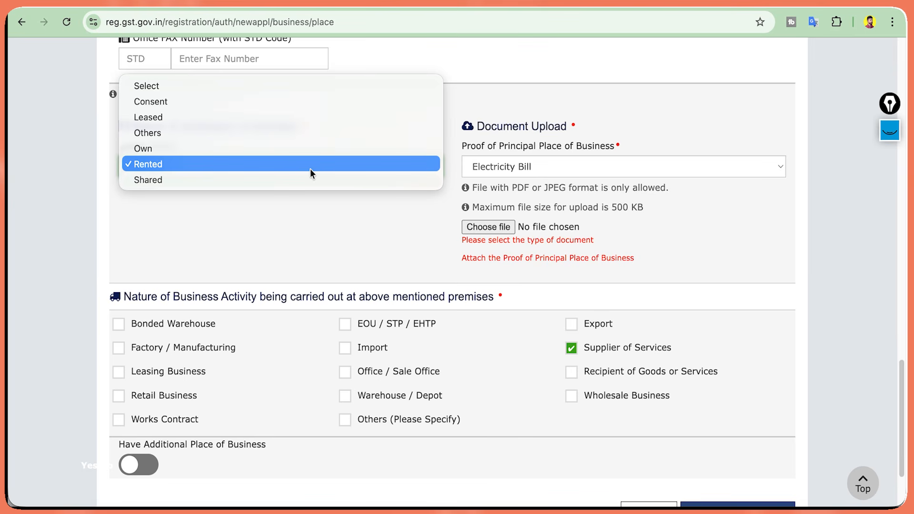
left_click(310, 169)
left_click(494, 165)
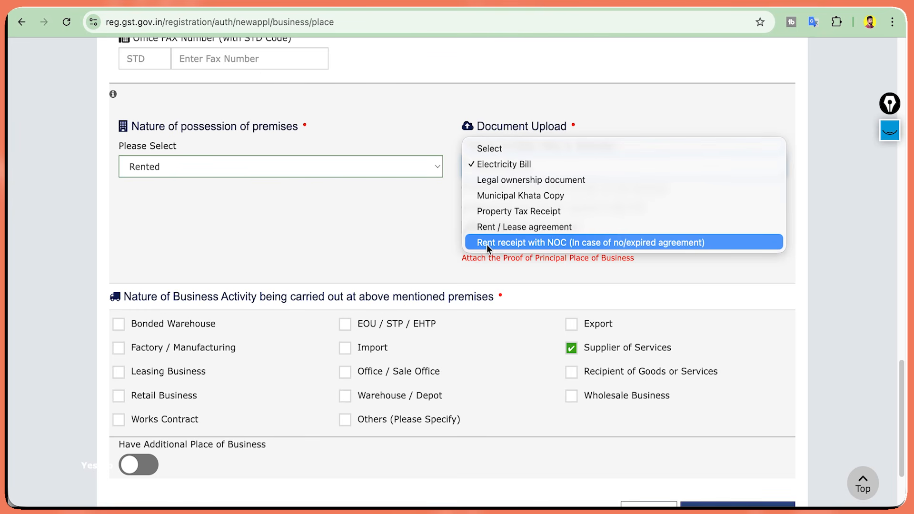
left_click(419, 225)
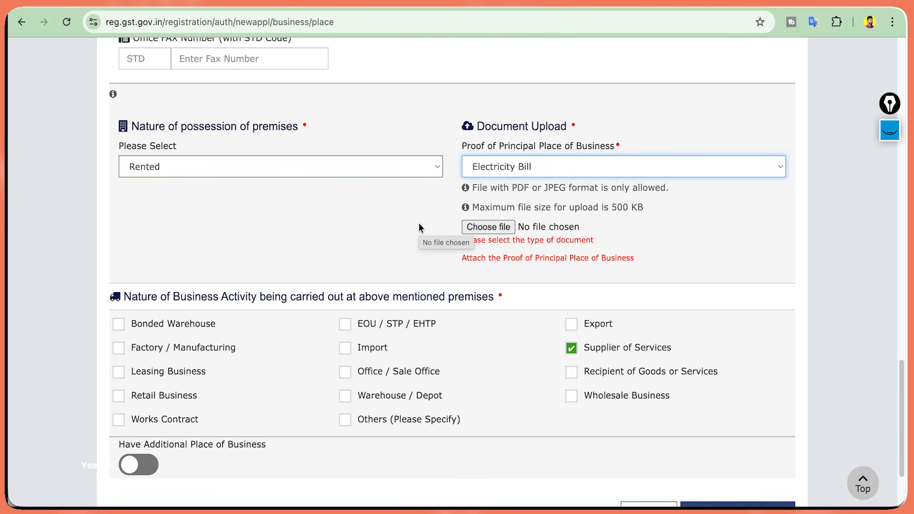
left_click(468, 227)
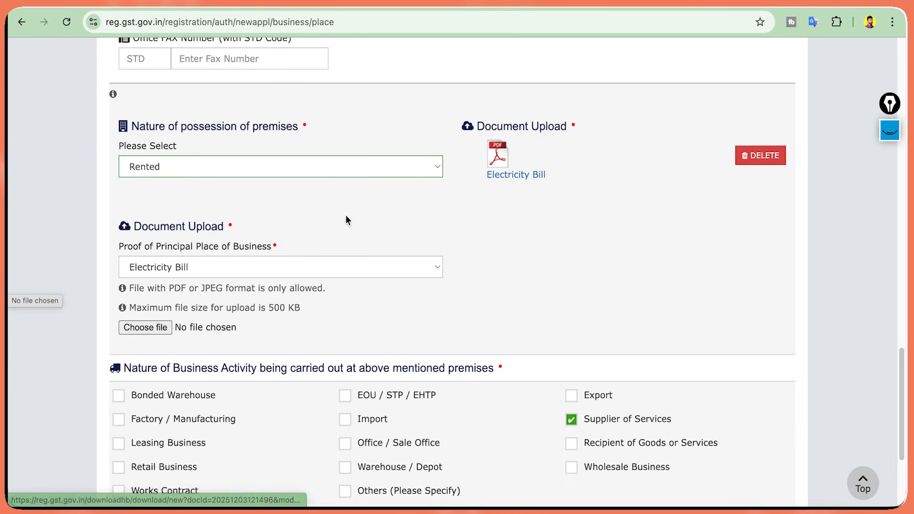
scroll(616, 276, "down", 1)
scroll(617, 281, "down", 5)
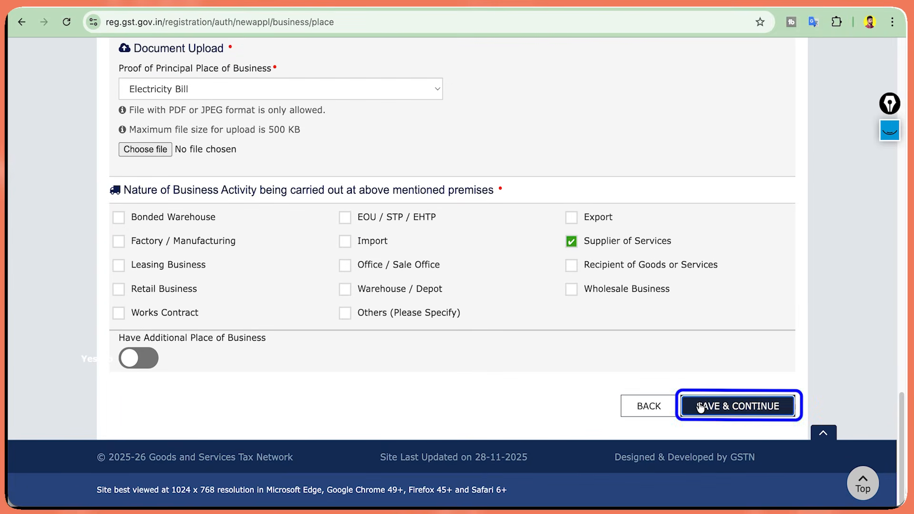
Save the principal place of business and continue past additional places of business.
left_click(701, 405)
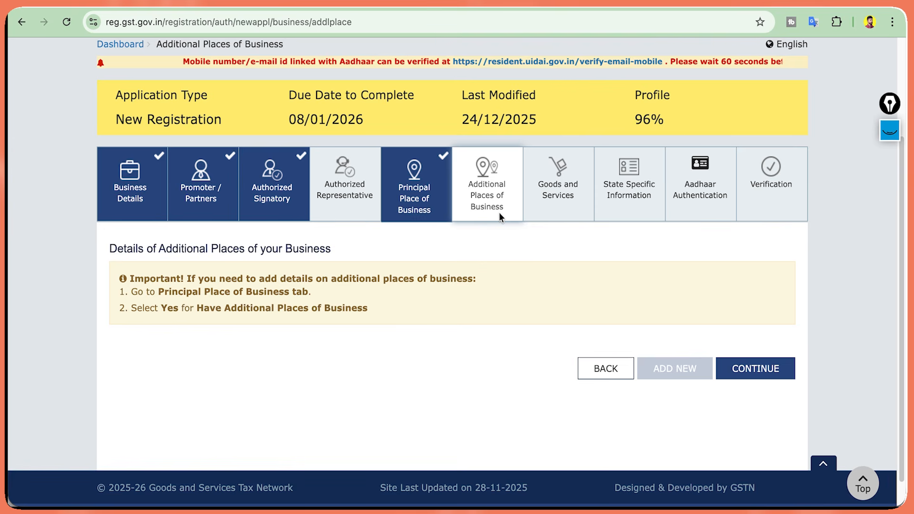
left_click(747, 360)
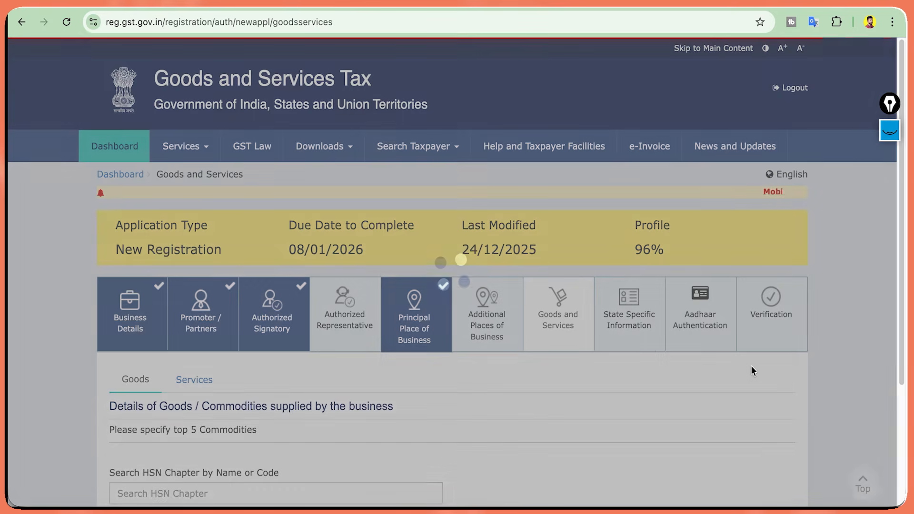
scroll(743, 366, "down", 4)
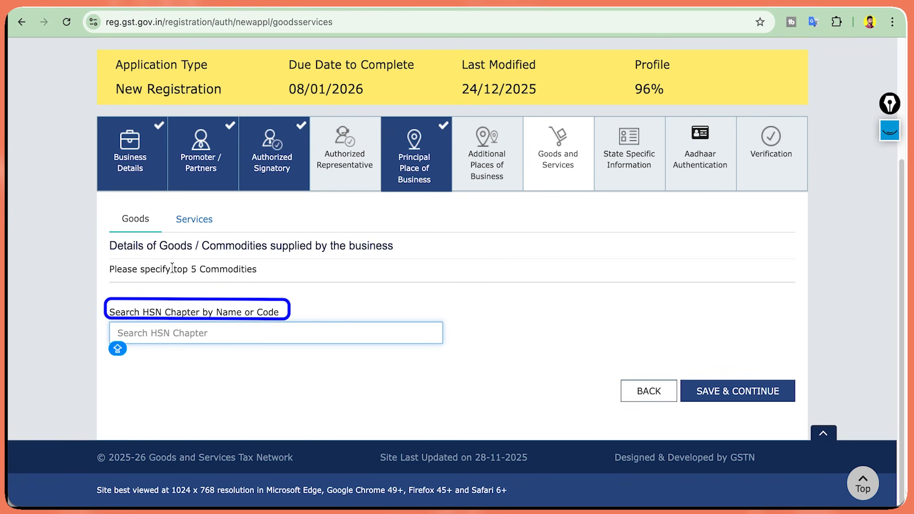
Add service code 998361, Advertising Services, in the services offered section.
left_click_drag(155, 270, 234, 271)
left_click(239, 328)
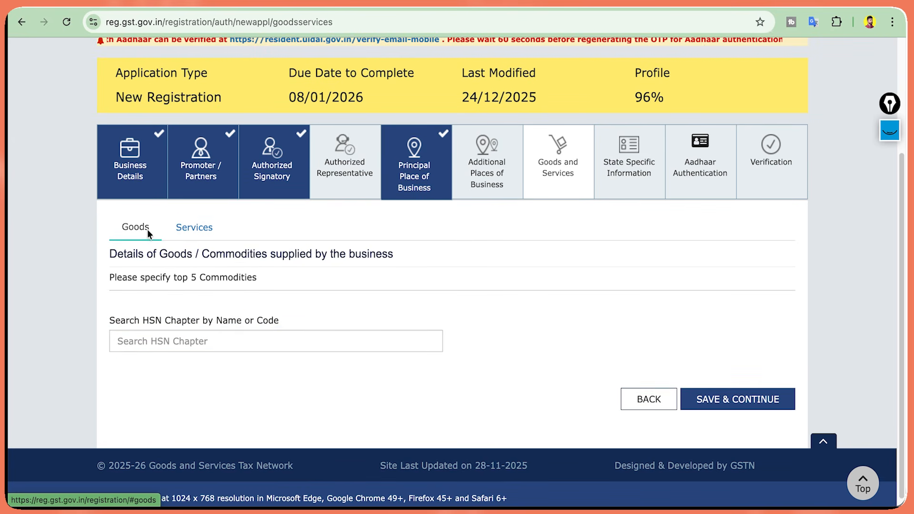
left_click(195, 228)
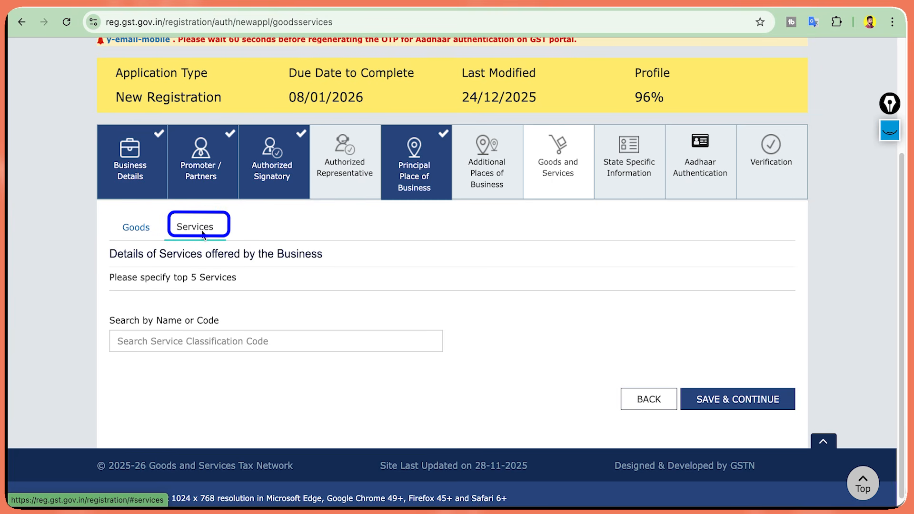
left_click(203, 339)
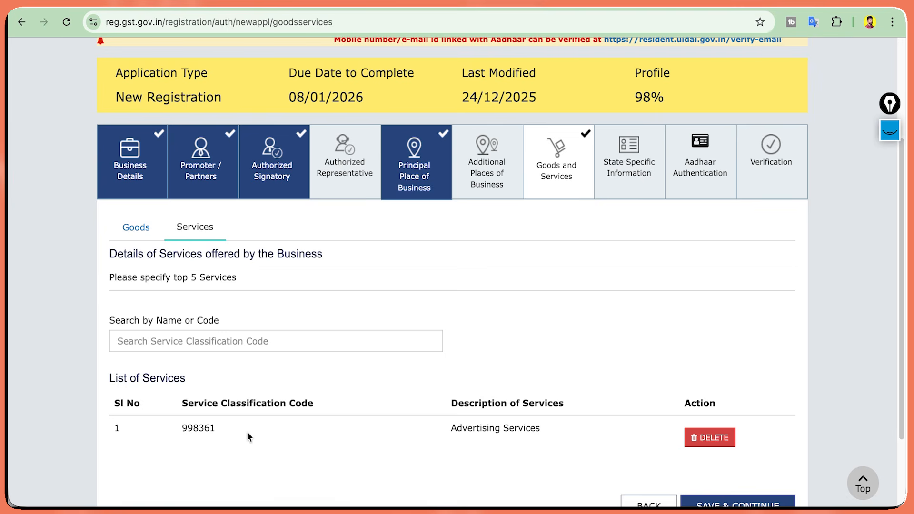
triple_click(533, 428)
scroll(563, 413, "down", 3)
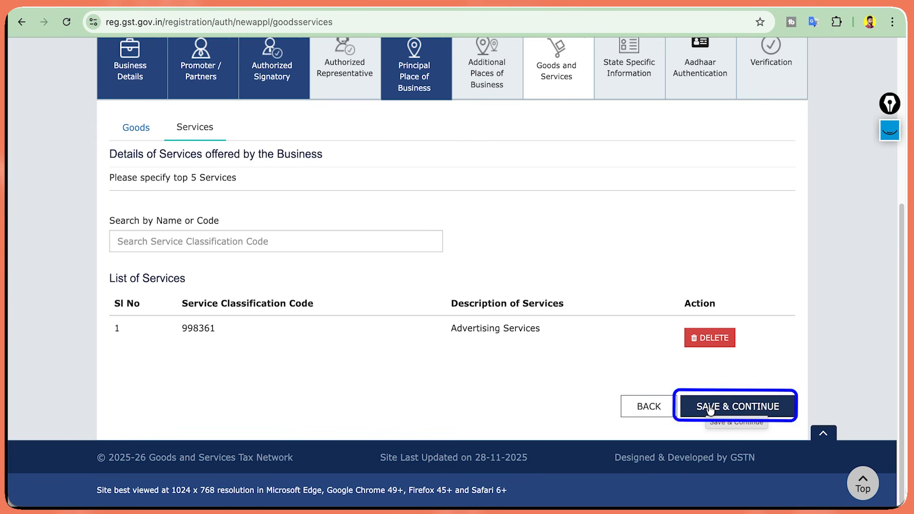
Save the Goods and Services and State Specific Information steps.
left_click(709, 409)
scroll(710, 410, "down", 2)
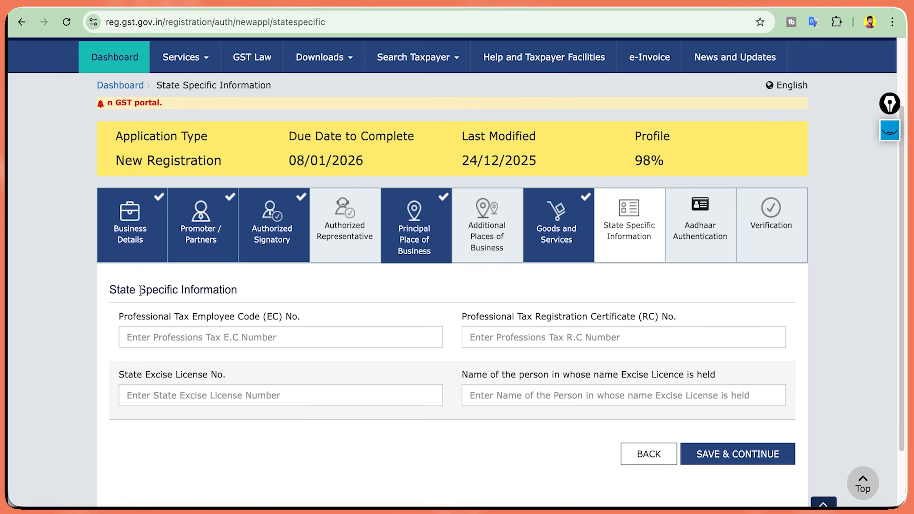
double_click(170, 292)
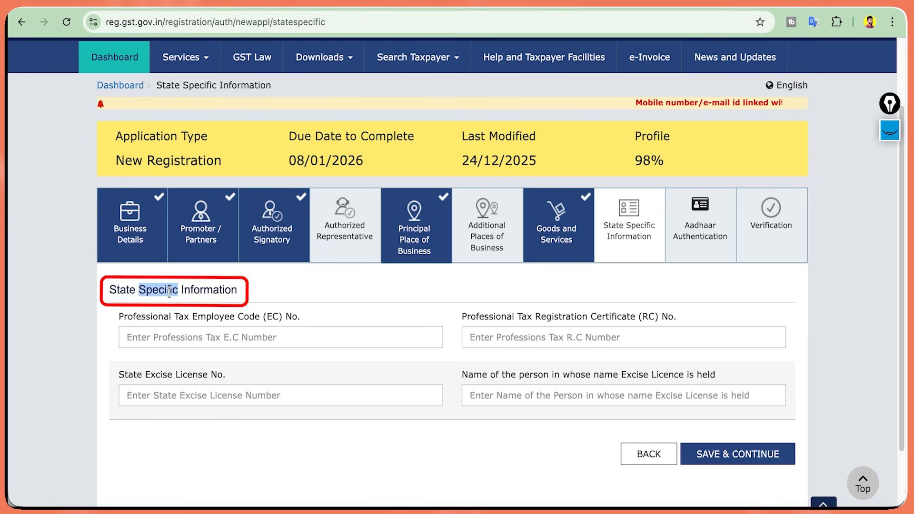
left_click(293, 294)
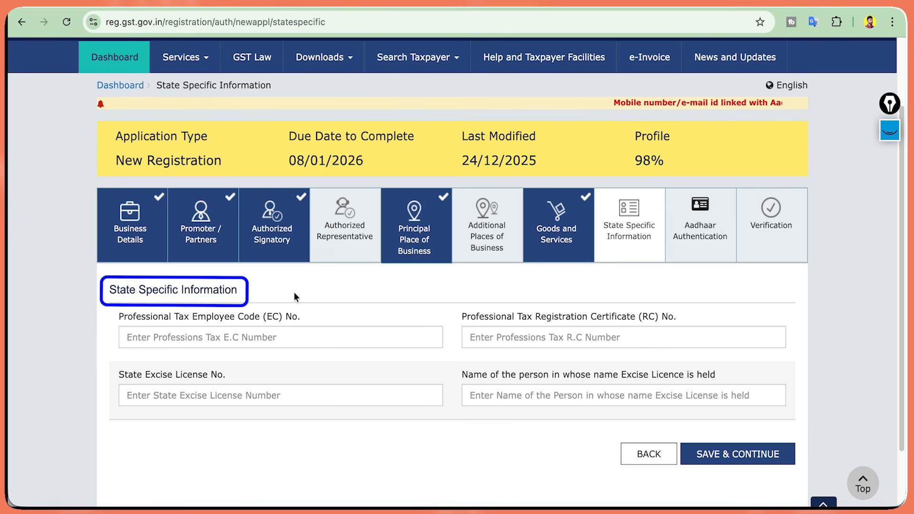
left_click(755, 451)
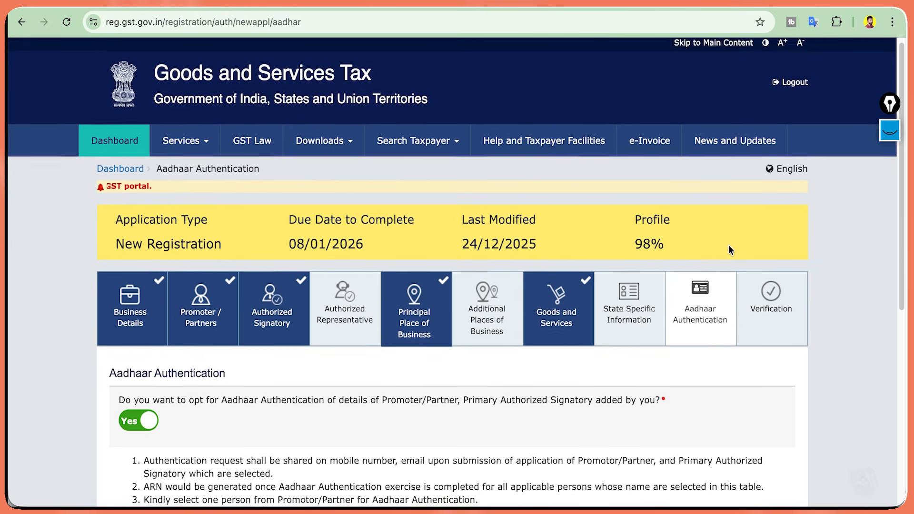
Keep Aadhaar authentication opted Yes, save, and acknowledge the warning.
scroll(729, 245, "down", 2)
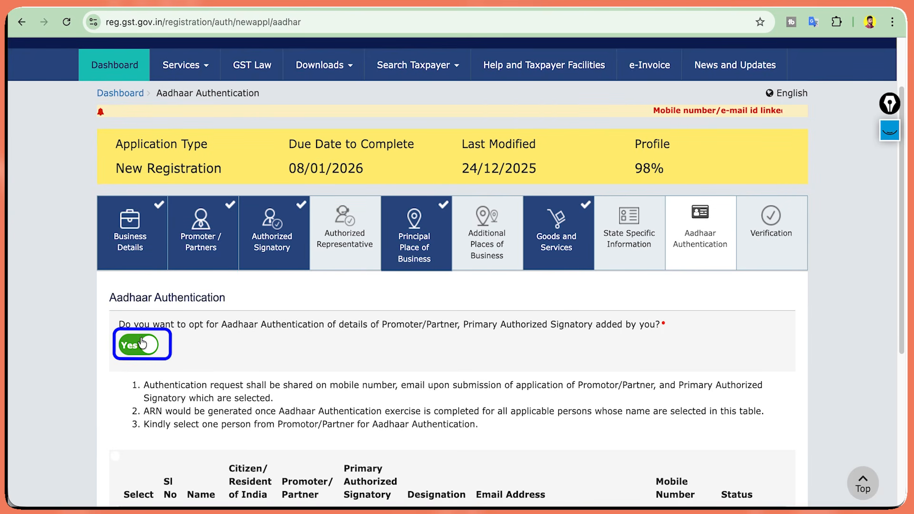
scroll(141, 342, "down", 5)
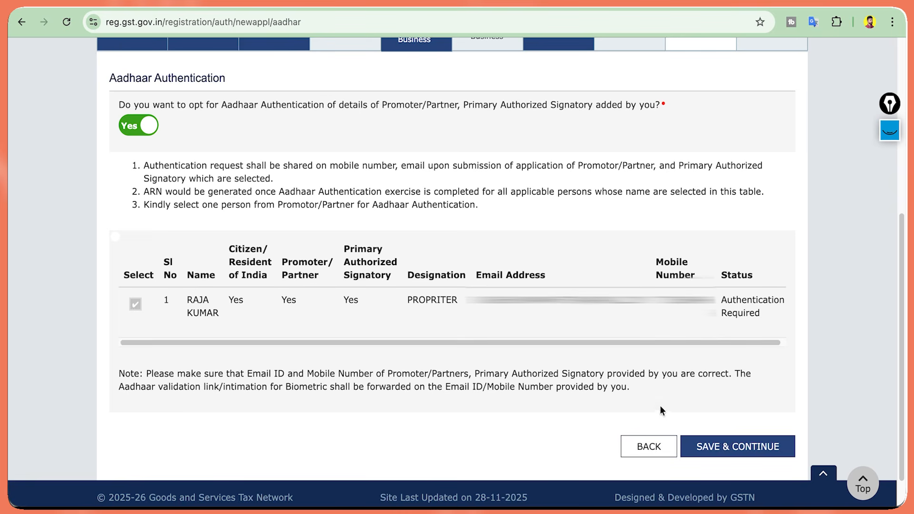
left_click(726, 447)
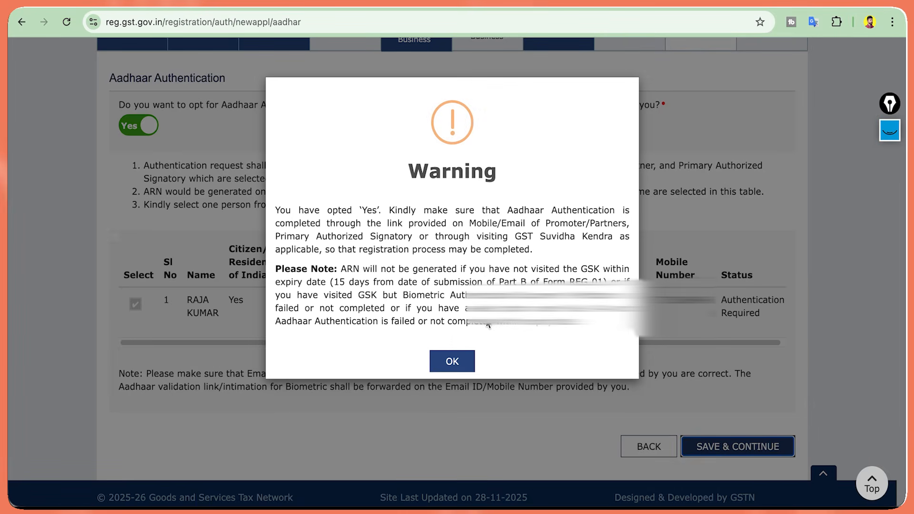
left_click(445, 353)
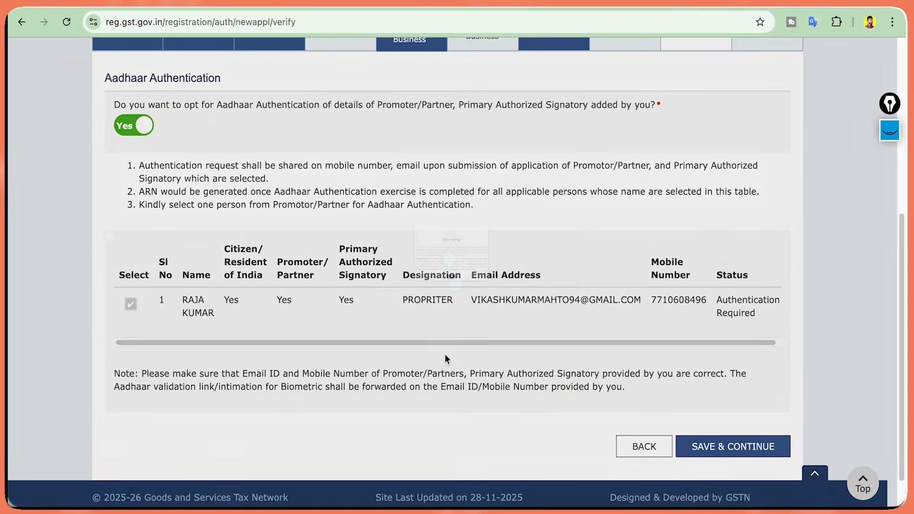
Tick the verification declaration and select the authorized signatory.
scroll(616, 309, "down", 5)
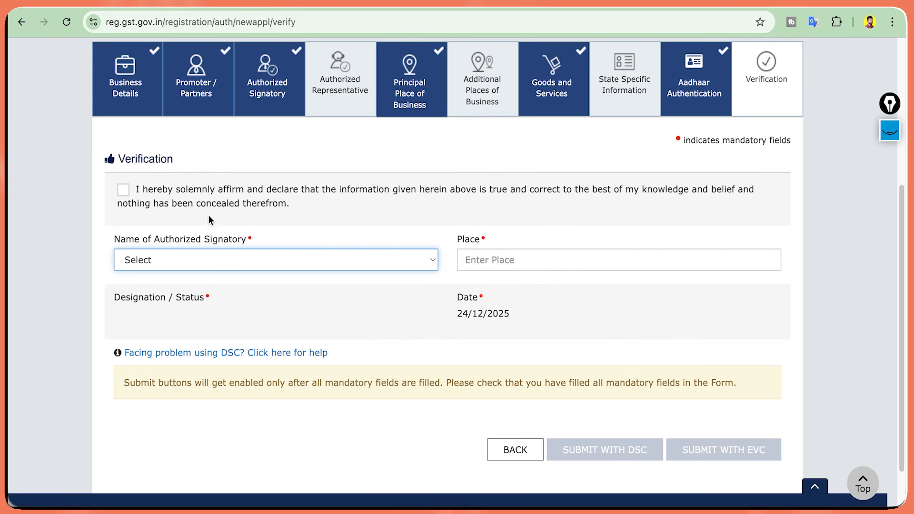
left_click(124, 189)
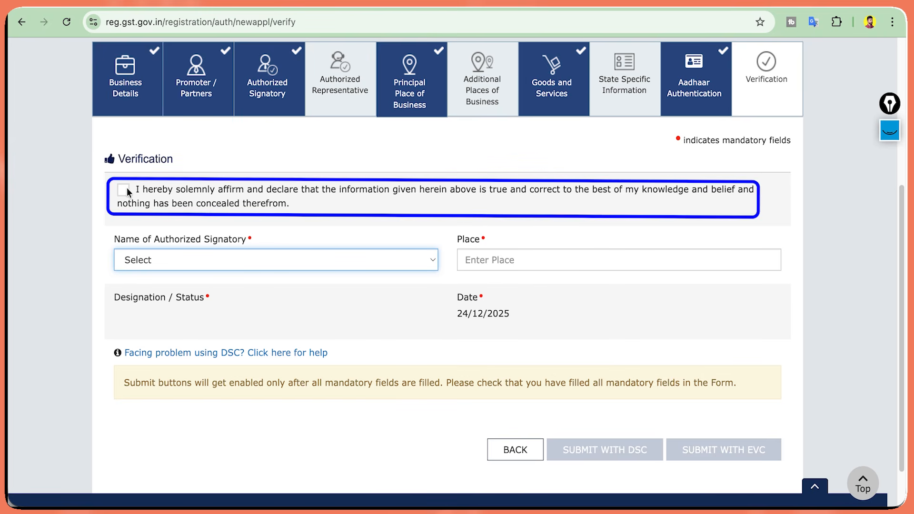
left_click(164, 259)
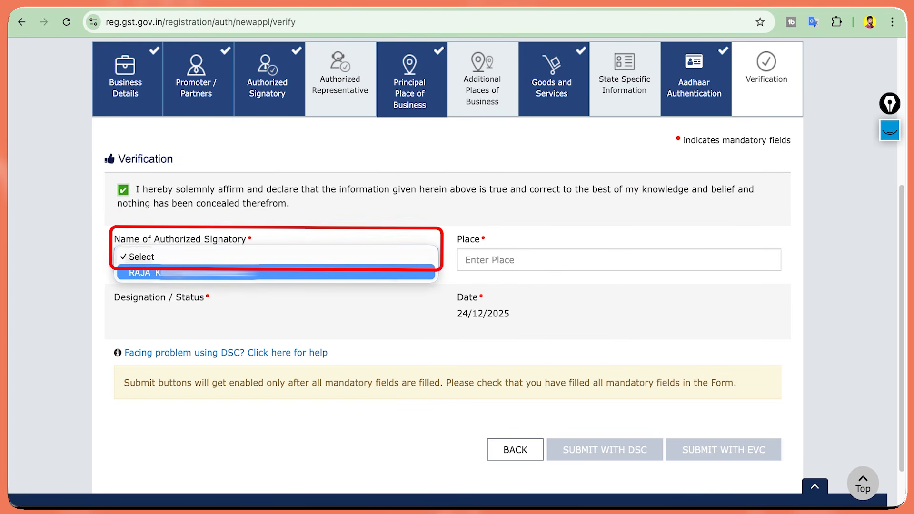
left_click(238, 275)
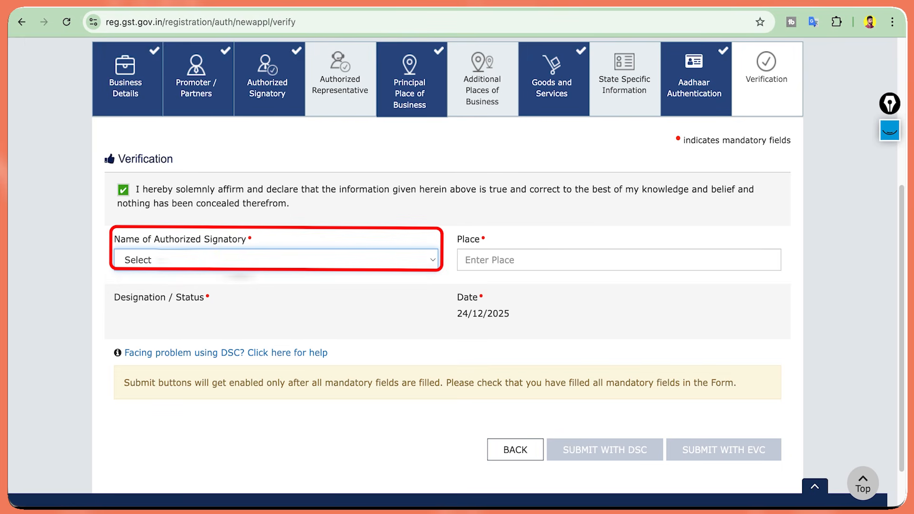
Enter LUDHIANA as the place, then submit with EVC and validate the OTP.
left_click(507, 258)
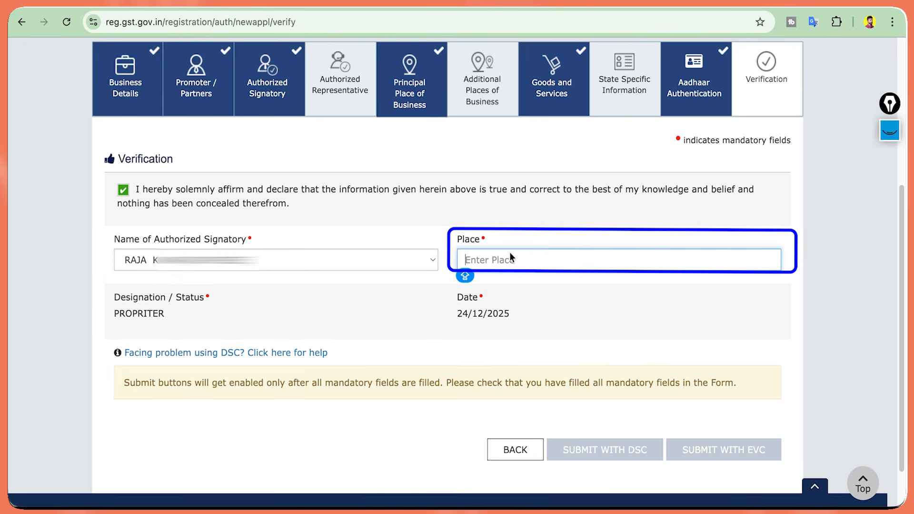
type("LUDHIANA")
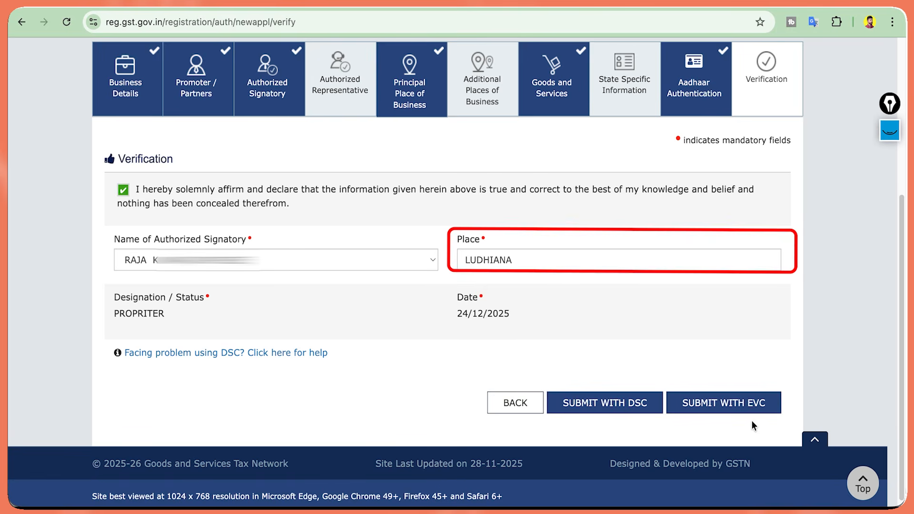
left_click(724, 404)
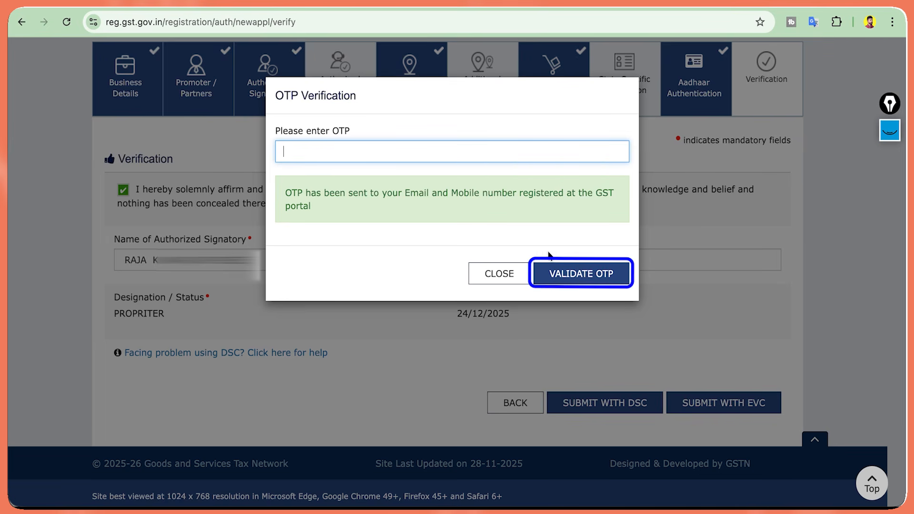
left_click(571, 272)
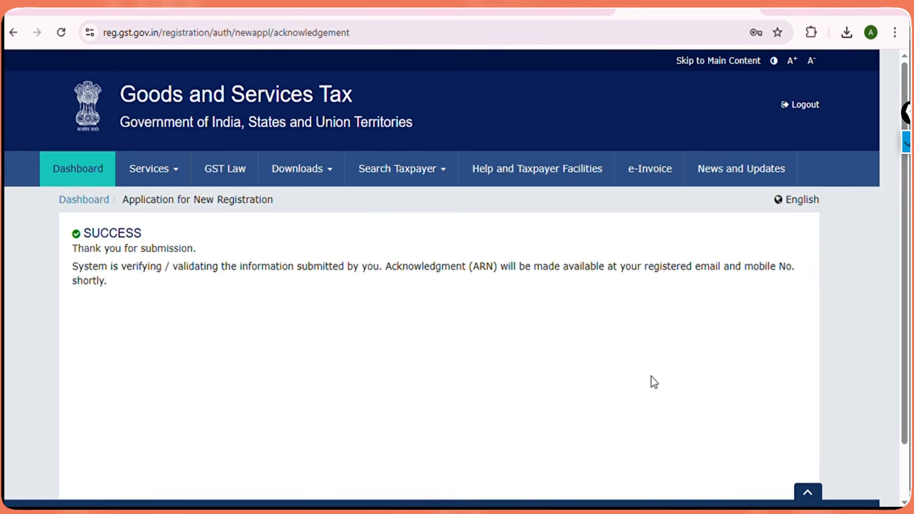